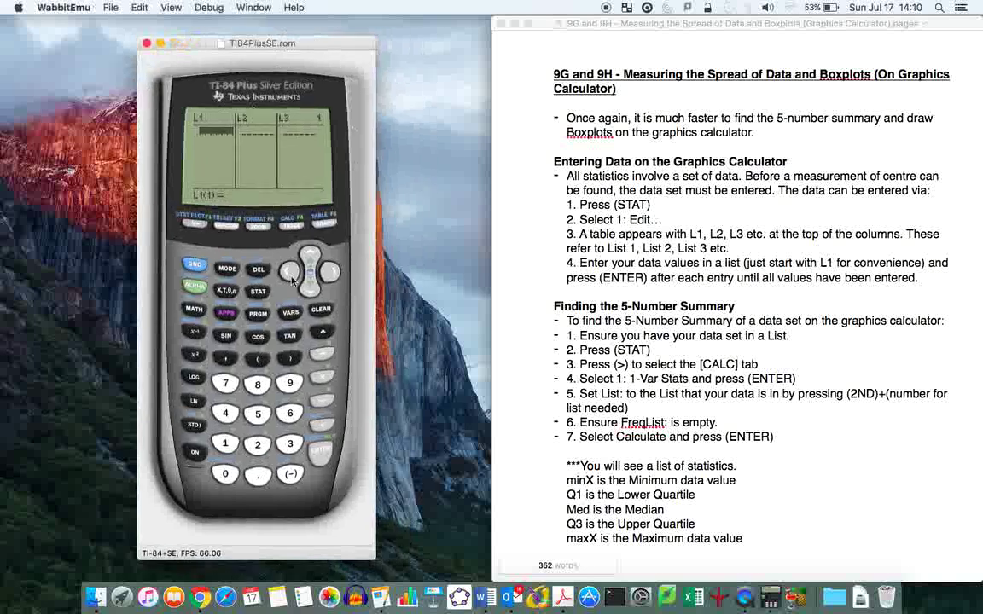
Quit the list editor to a blank home screen and bring the Pages notes forward.
click(192, 265)
click(227, 269)
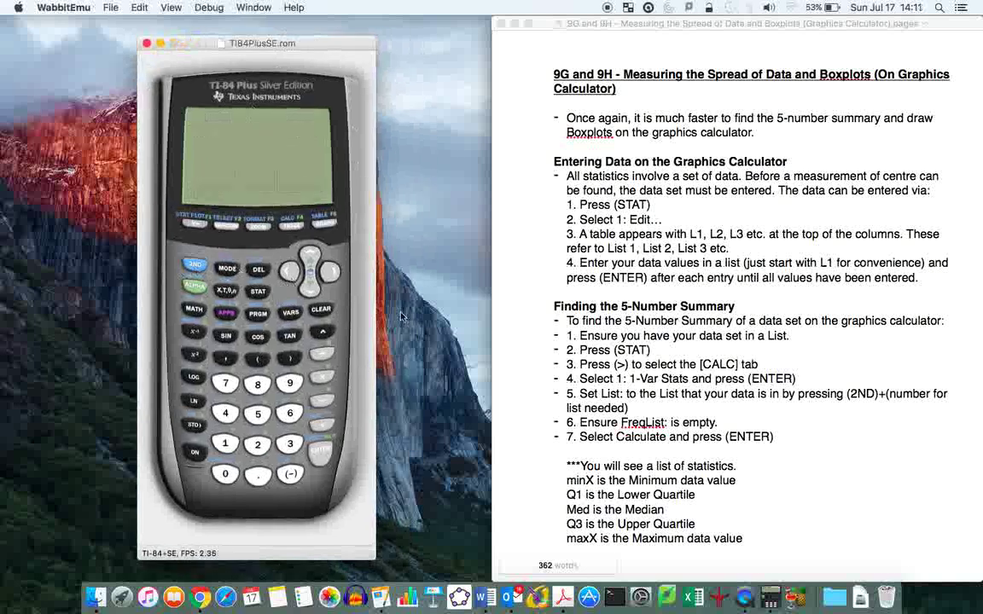
click(657, 20)
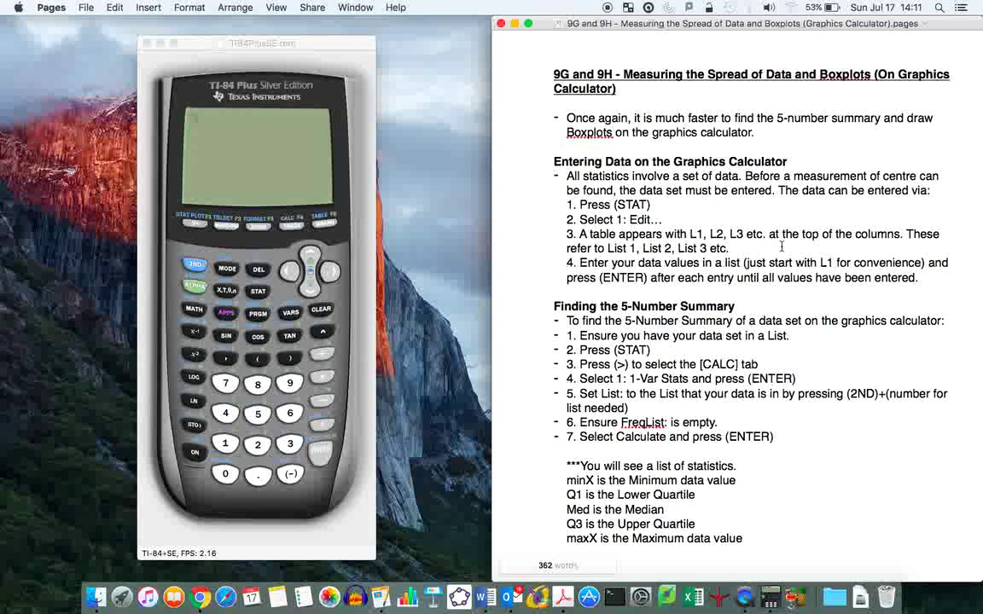
Highlight and review the first bullet and the data-entry paragraph in the notes.
drag(754, 132, 567, 118)
click(711, 126)
scroll(713, 128, down, 1)
click(709, 202)
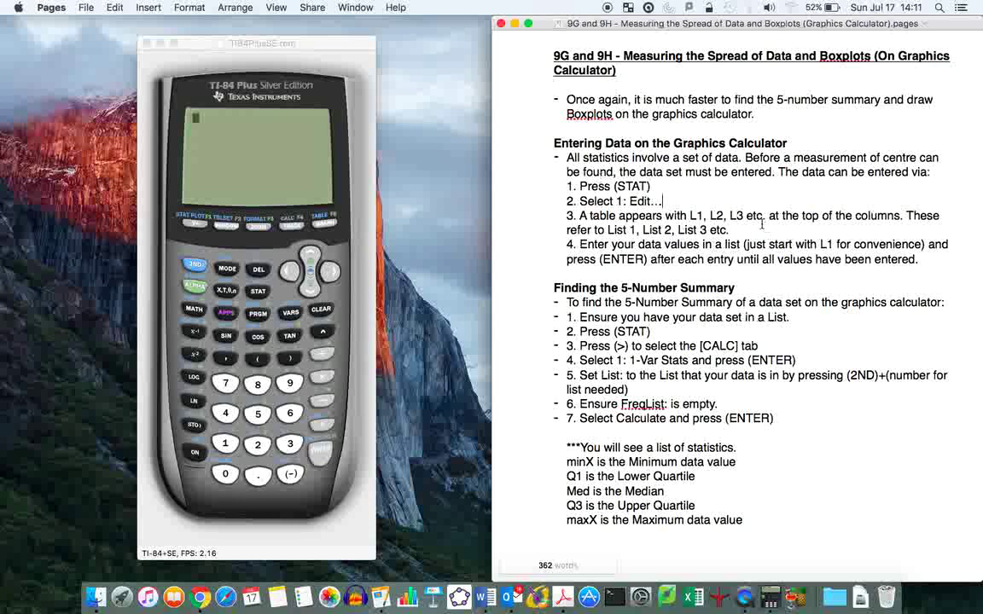
drag(563, 157, 804, 189)
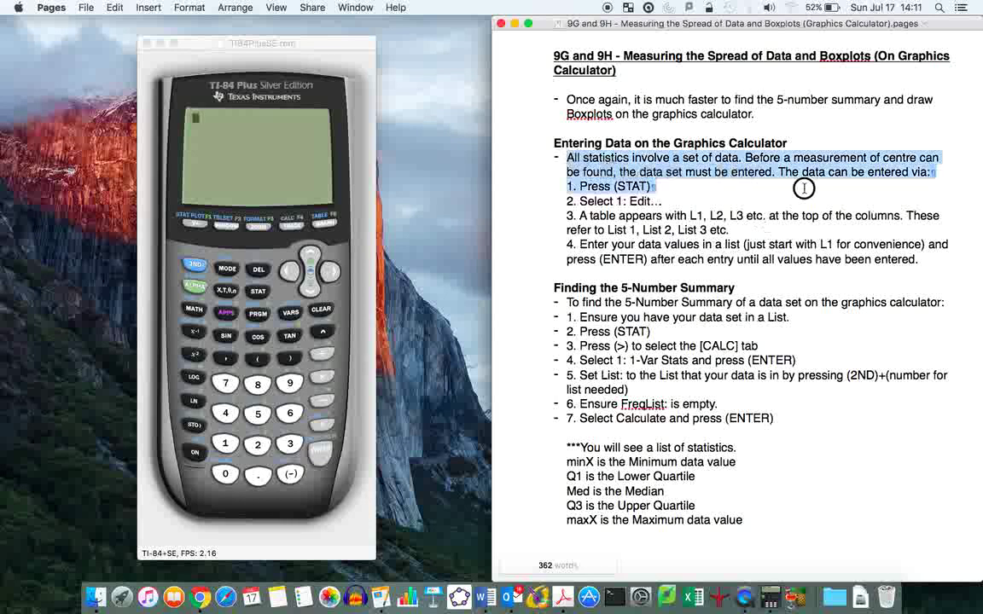
click(844, 145)
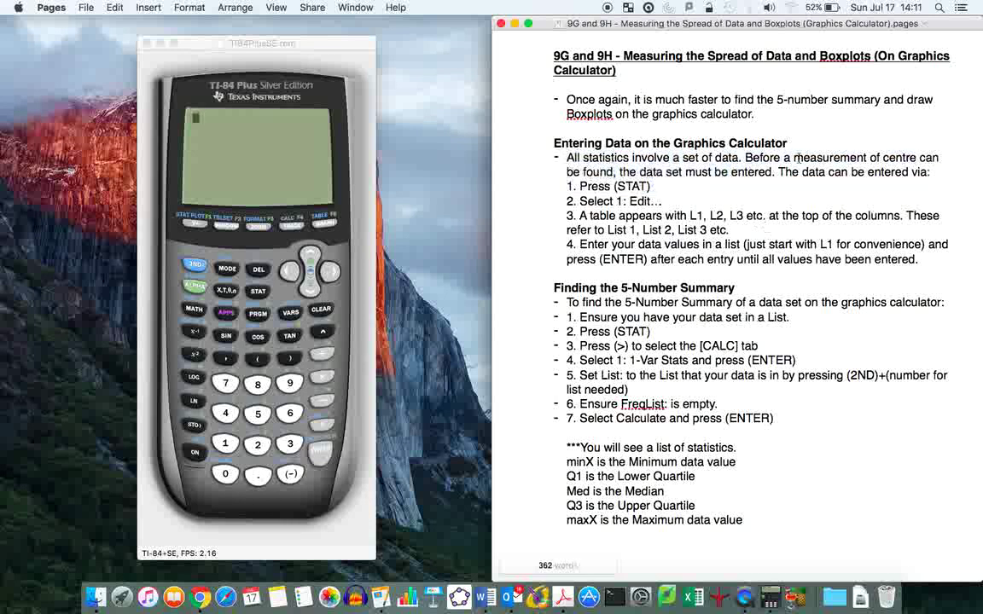
Replace 'ment of centre' with ' of spread' so it reads 'measure of spread'.
drag(916, 158, 842, 157)
text(of s)
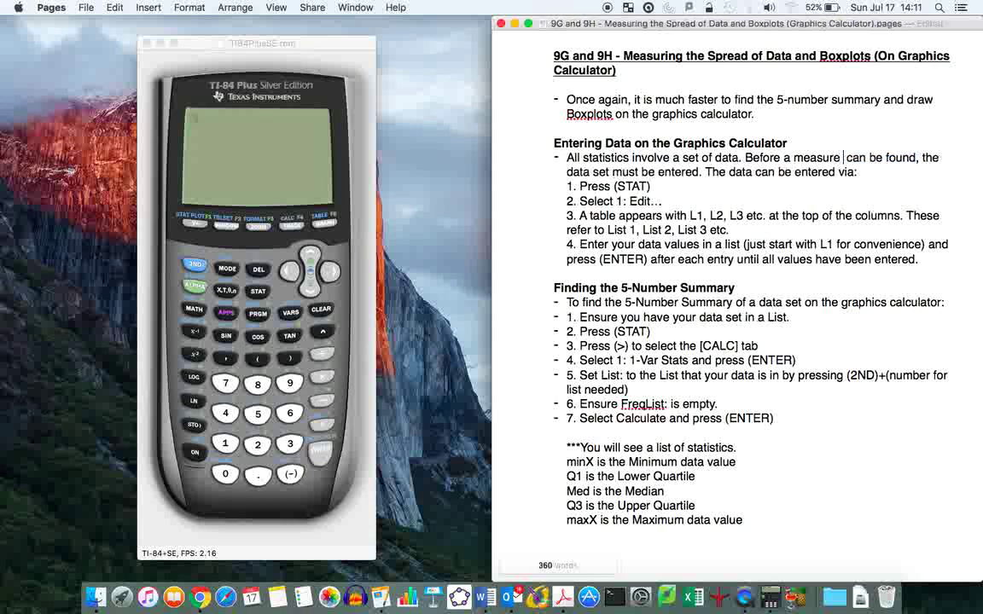
text(pread)
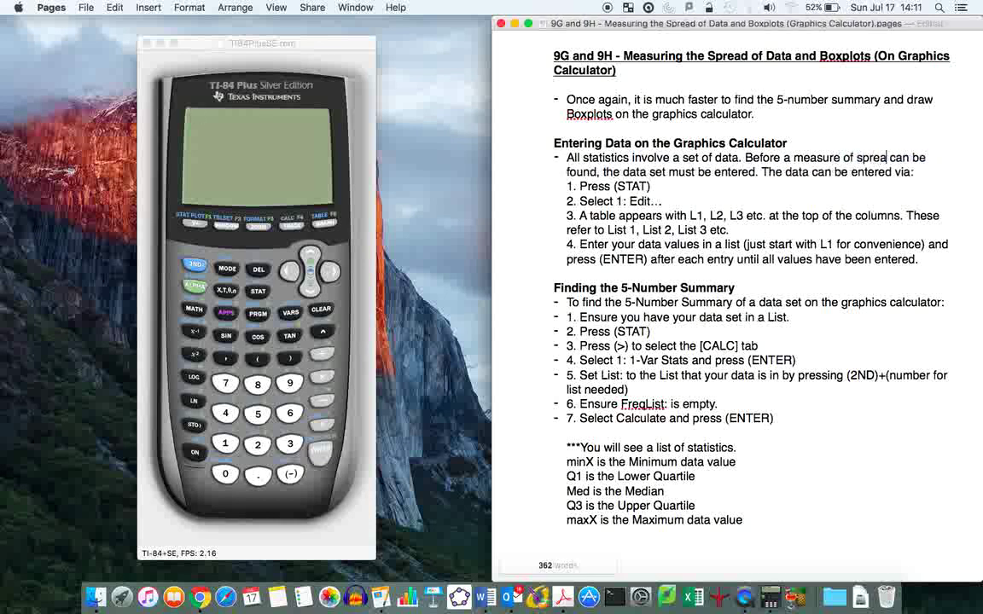
click(696, 191)
Bring the calculator forward and open the STAT 1:Edit list editor.
click(346, 44)
drag(348, 44, 357, 53)
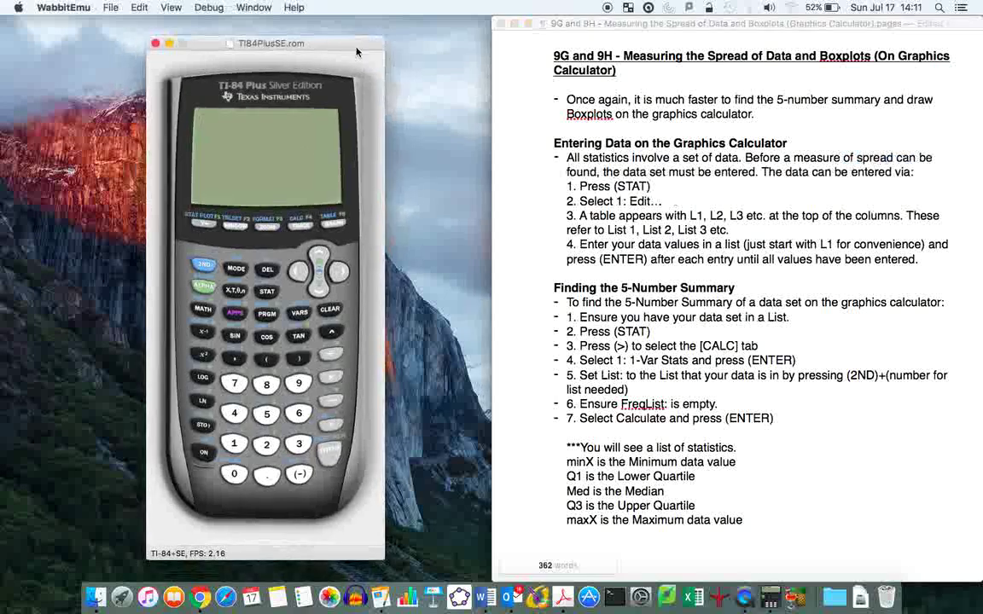
click(268, 292)
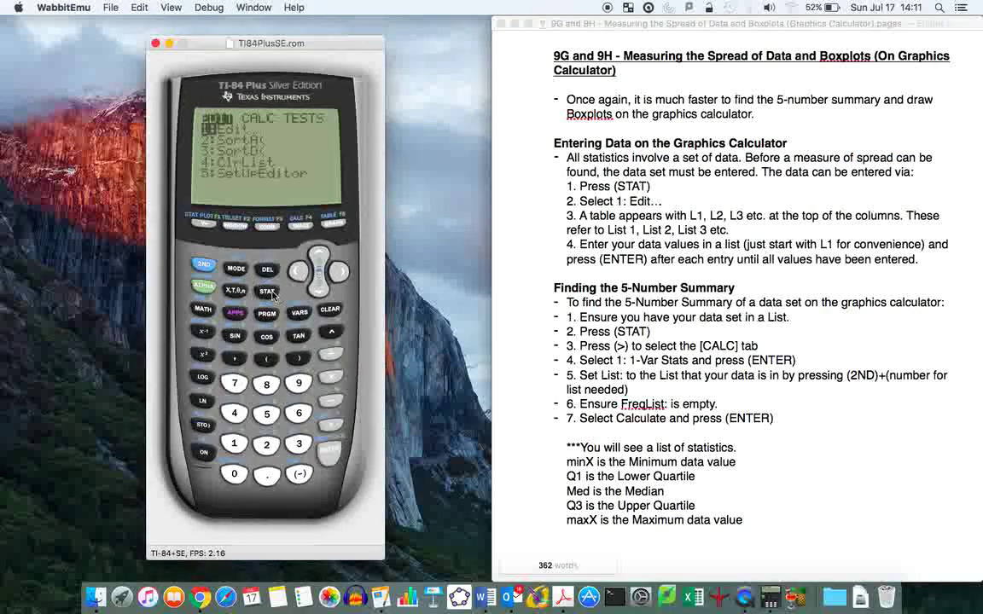
click(330, 458)
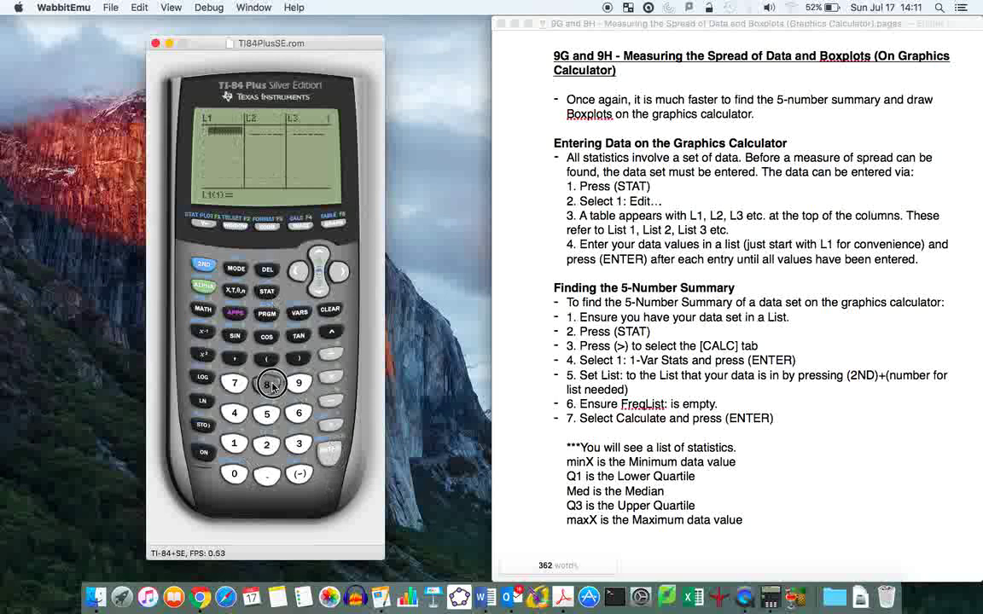
Enter sixteen data values into L1, starting 9, 2 and ending 6, then return to Pages.
text(9)
key(Return)
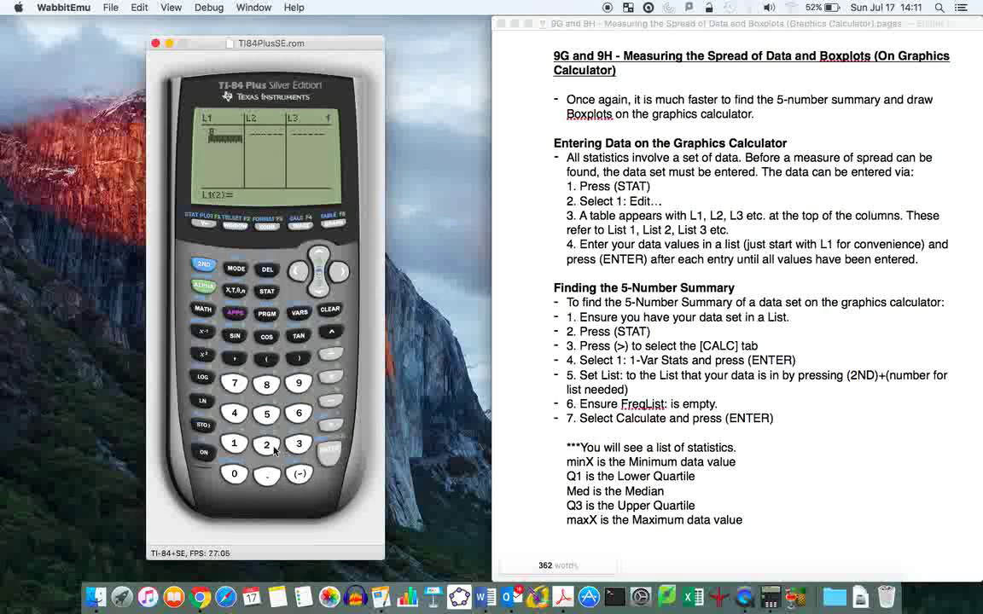
click(273, 448)
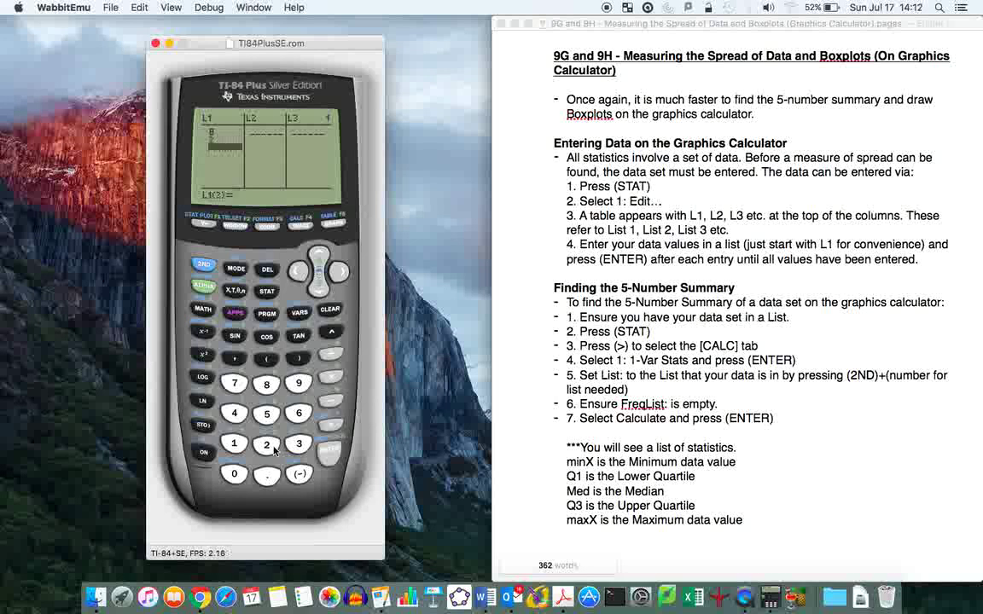
key(Return)
click(273, 447)
key(Return)
click(273, 448)
key(Return)
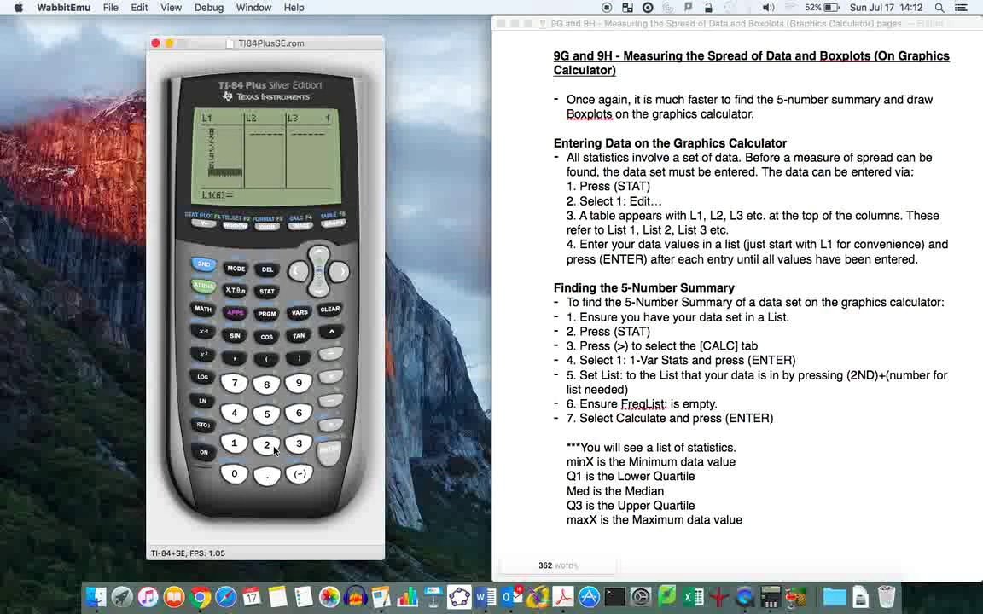
click(273, 448)
key(Return)
click(273, 448)
key(Return)
click(273, 447)
key(Return)
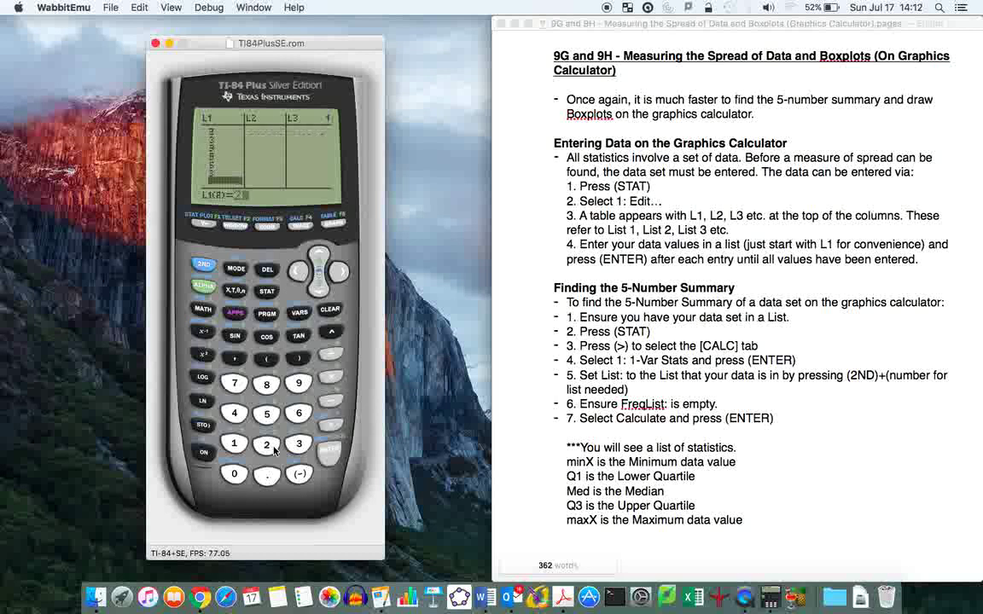
click(273, 448)
key(Return)
click(273, 448)
key(Return)
click(273, 448)
key(Return)
click(273, 447)
key(Return)
click(273, 448)
key(Return)
click(273, 448)
key(Return)
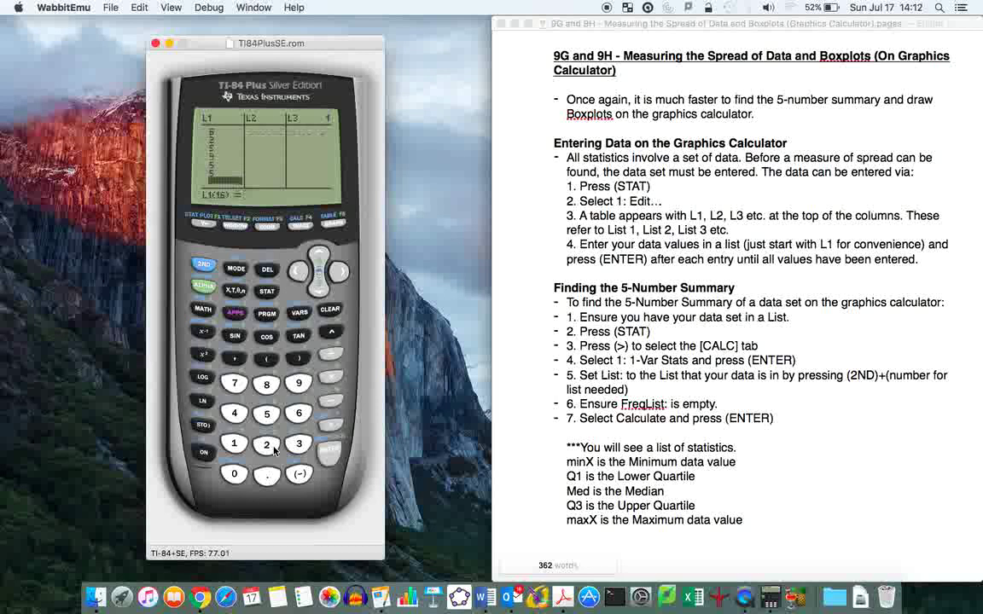
click(273, 448)
key(Return)
click(318, 252)
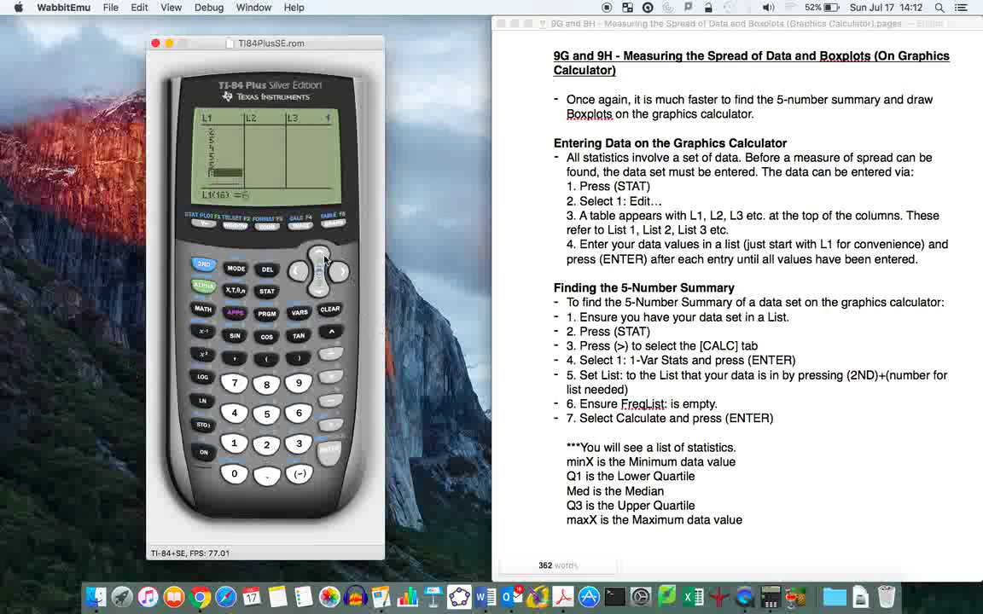
click(776, 278)
Scroll the notes and highlight step 1 about having data in a list.
key(Left)
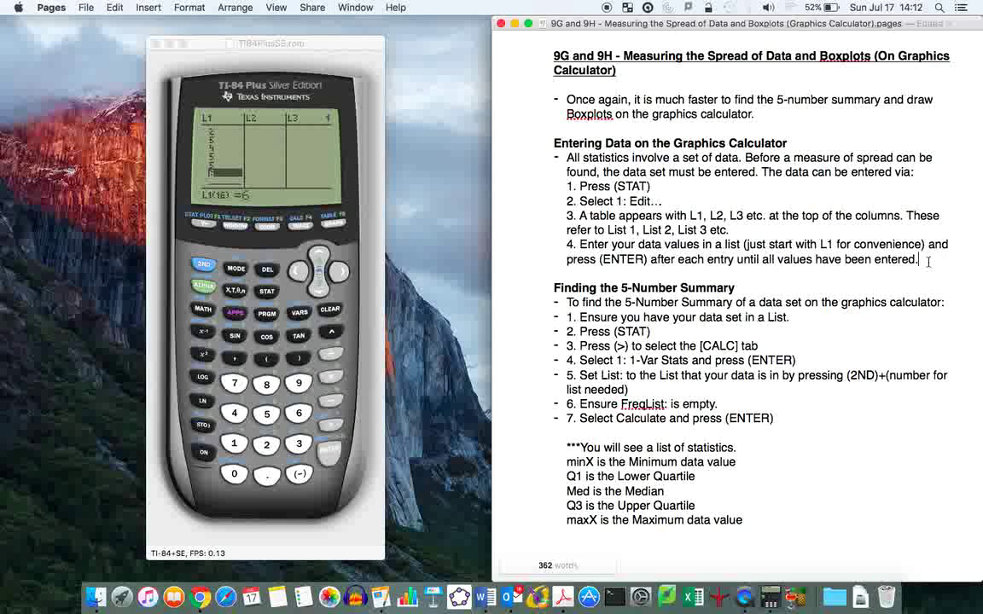
scroll(717, 290, down, 1)
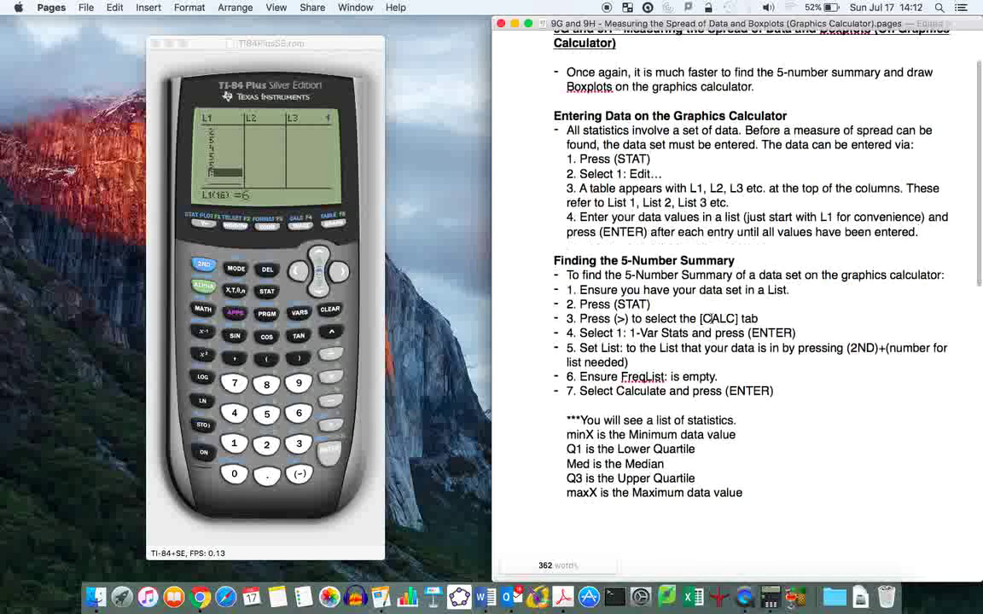
scroll(645, 309, down, 1)
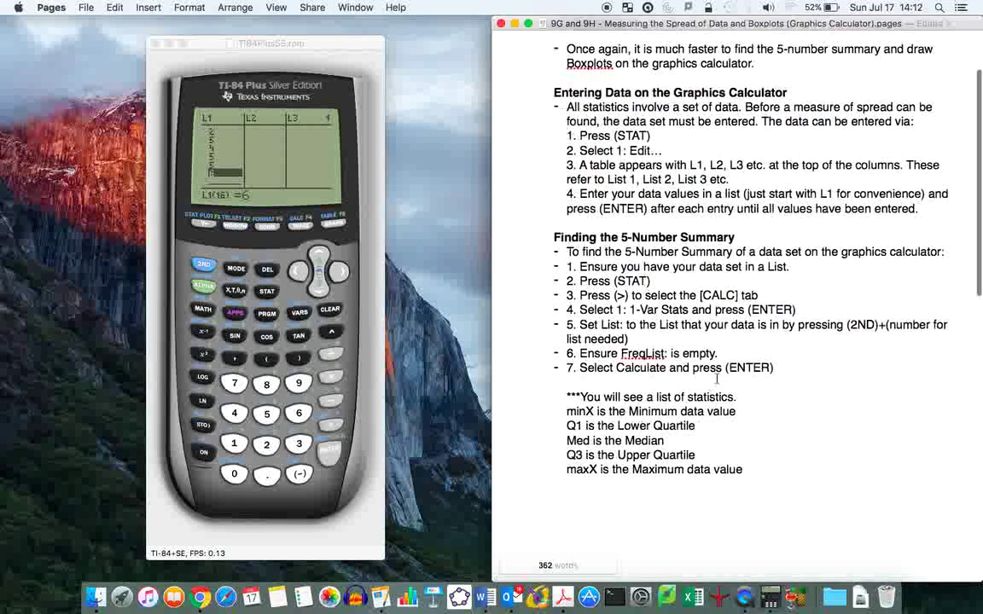
drag(789, 266, 568, 266)
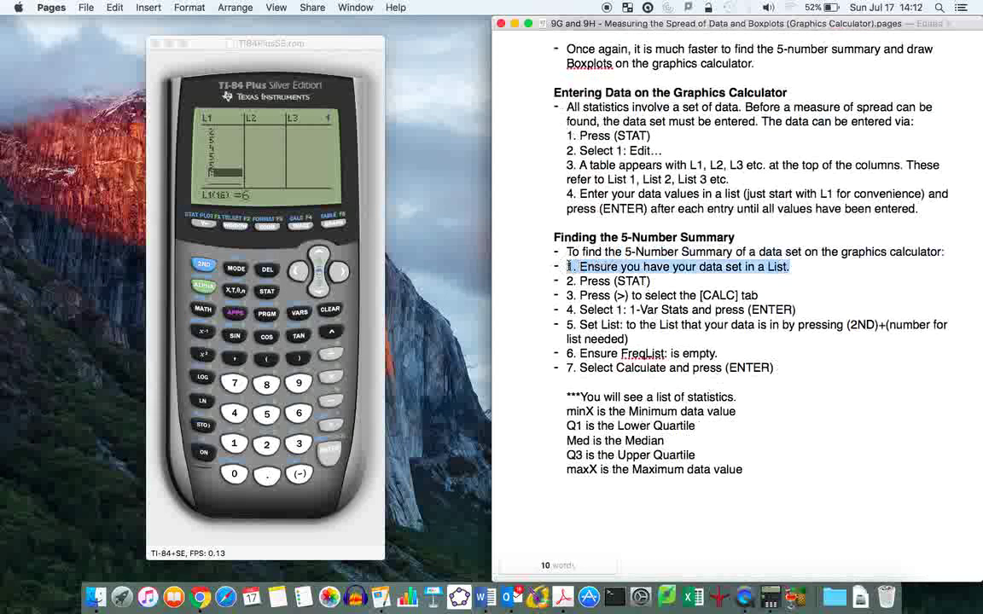
click(778, 395)
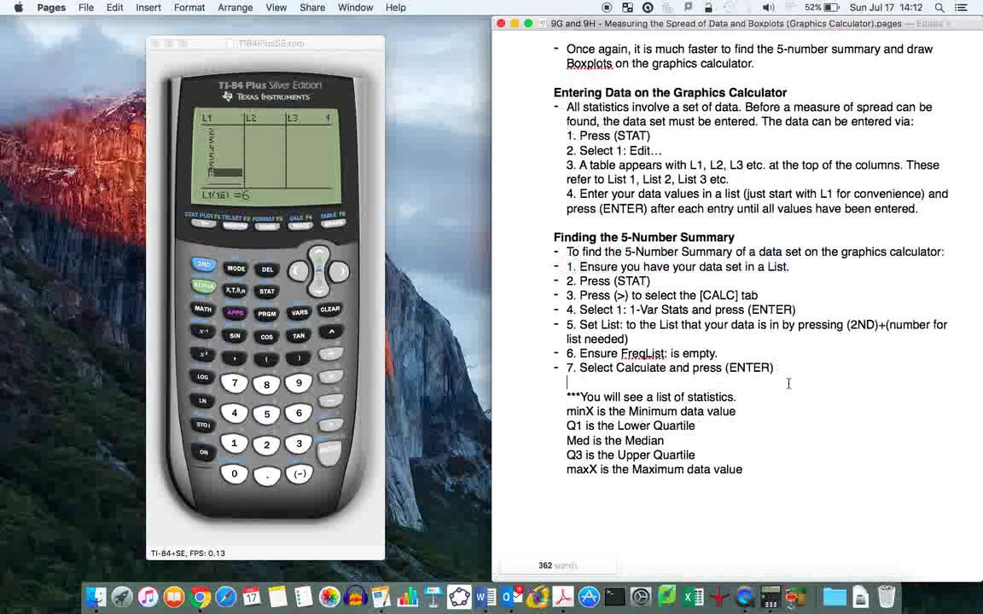
Run STAT CALC 1-Var Stats on L1, giving mean 4.5625 and n=16.
click(267, 292)
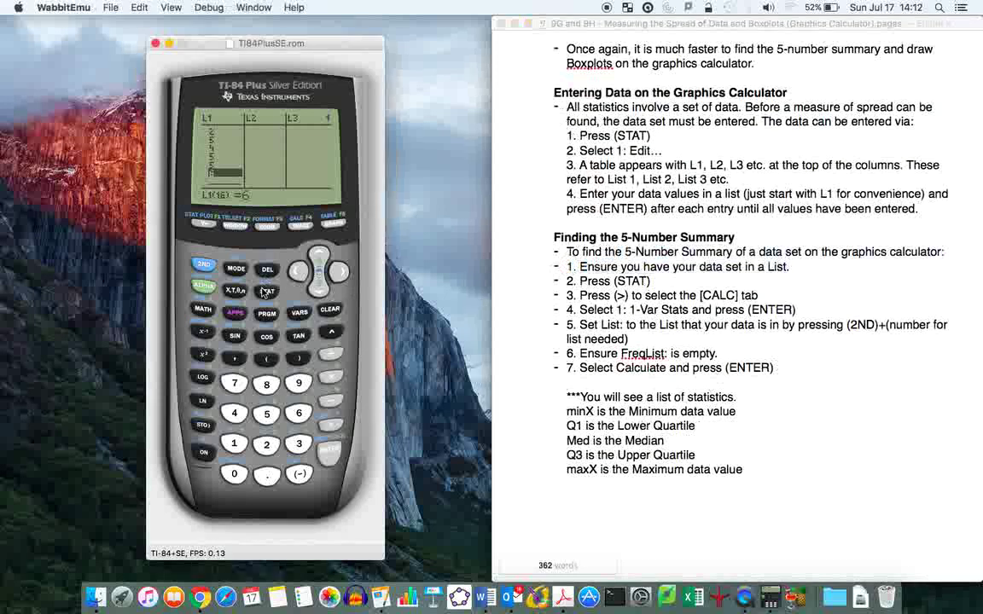
click(341, 276)
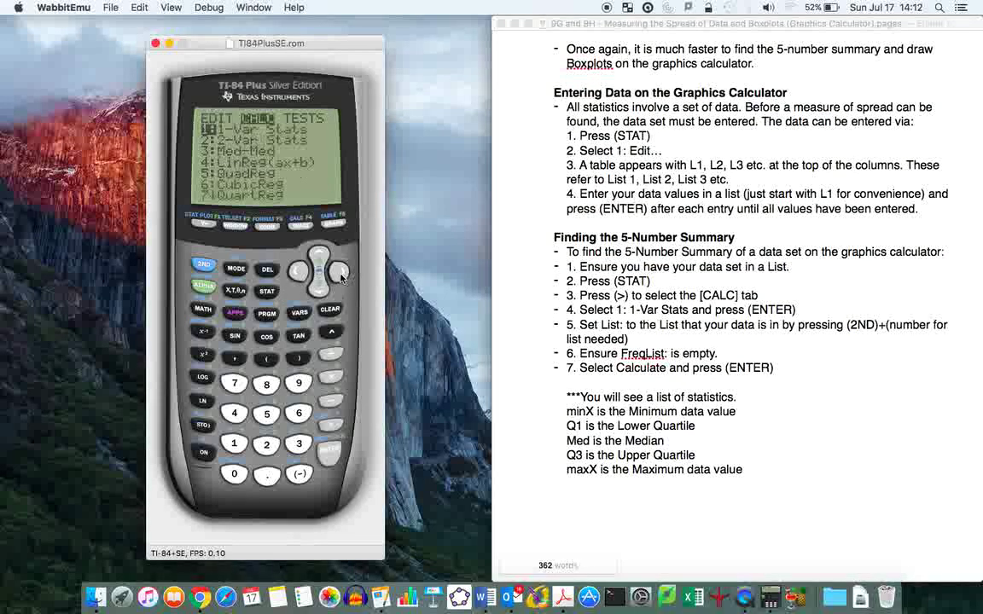
click(328, 445)
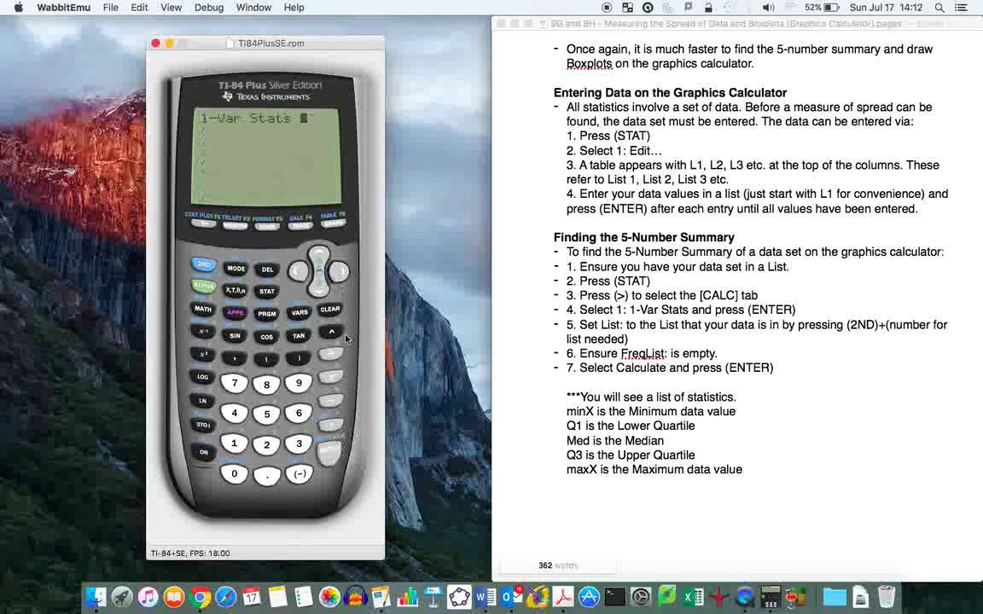
click(206, 266)
key(Return)
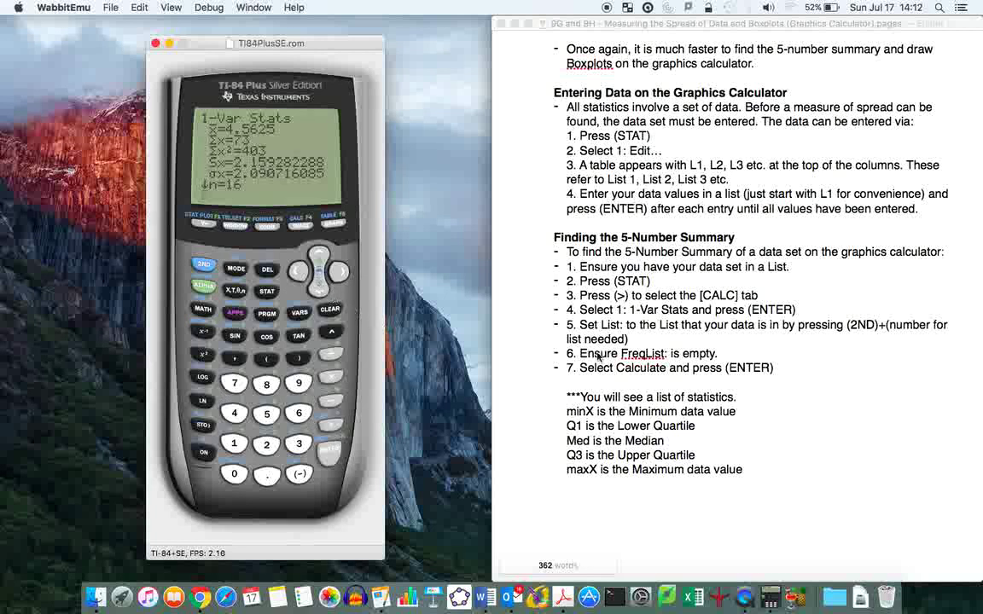
drag(313, 50, 342, 58)
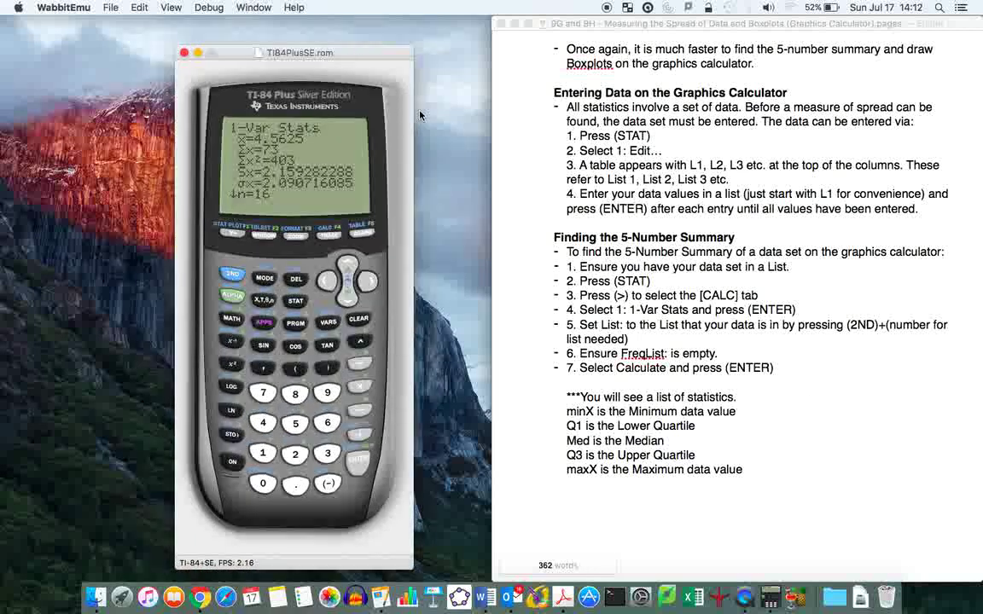
drag(353, 51, 334, 46)
Review steps 5 to 7 of the instructions in the notes.
click(631, 339)
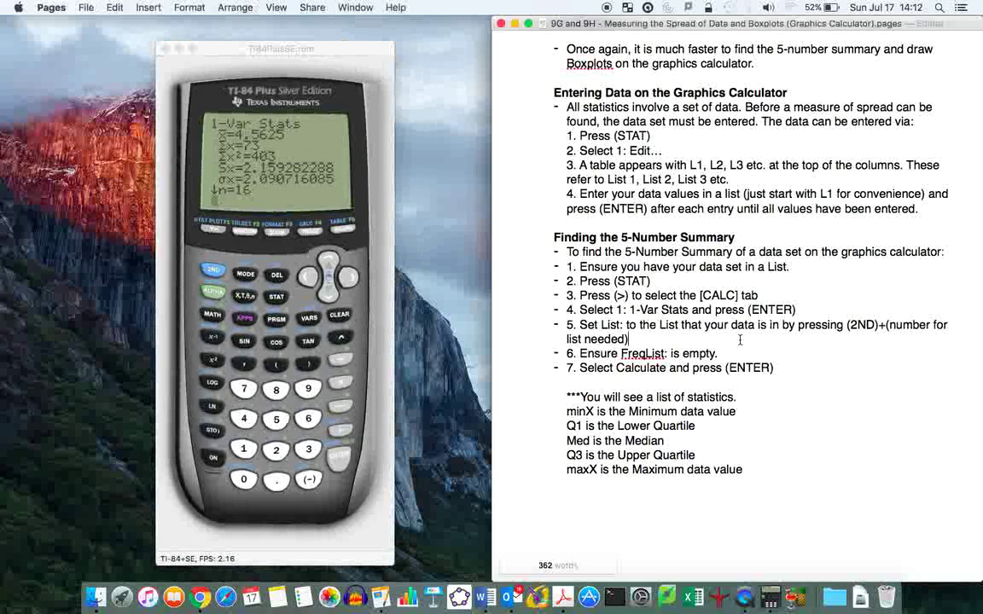
drag(777, 367, 594, 329)
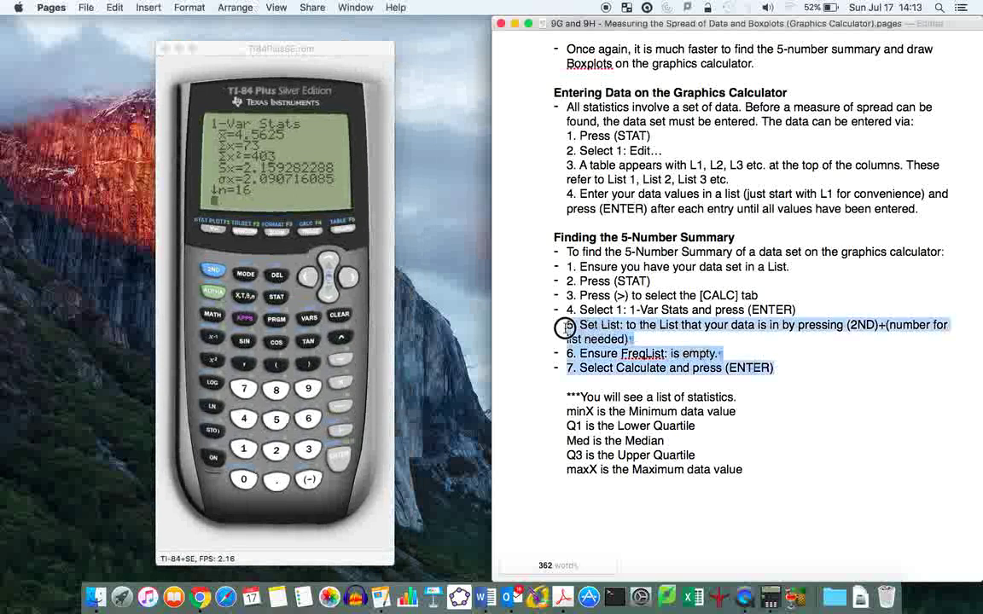
click(778, 368)
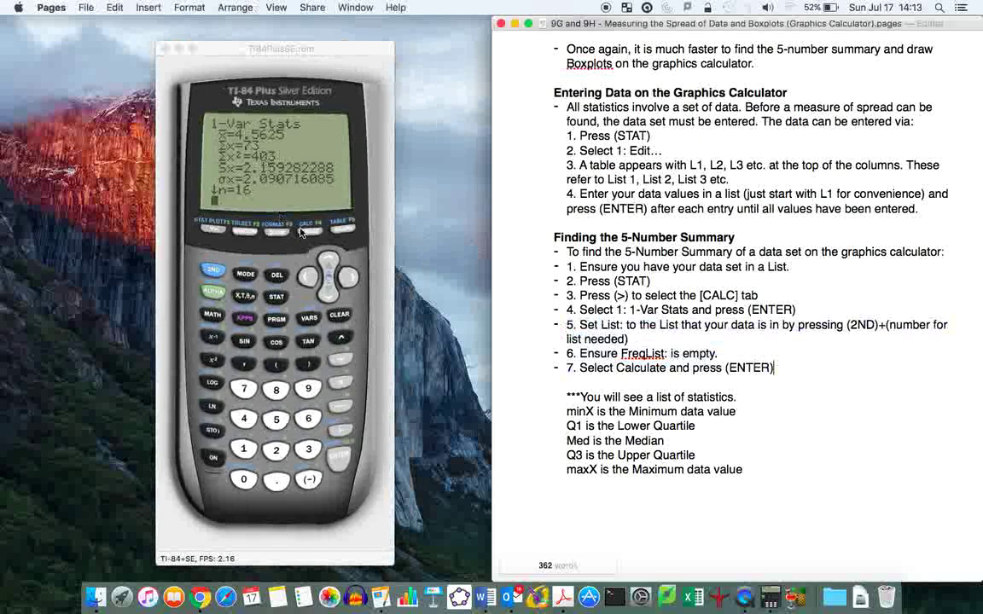
Scroll the 1-Var Stats output to show minX=2, Q1=2.5, Med=5, Q3=6, maxX=9.
click(329, 296)
click(330, 296)
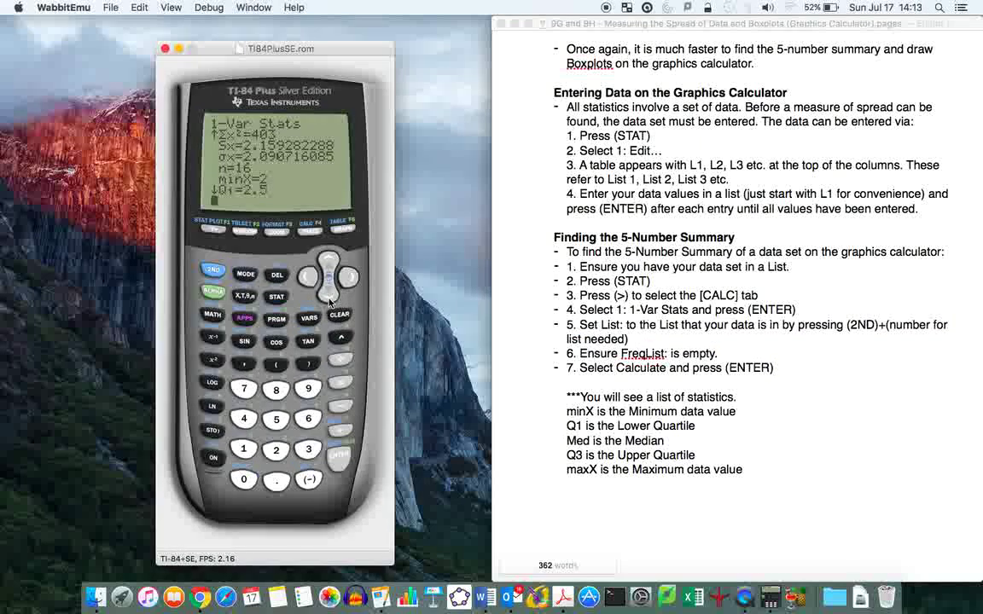
click(330, 296)
click(330, 297)
click(329, 297)
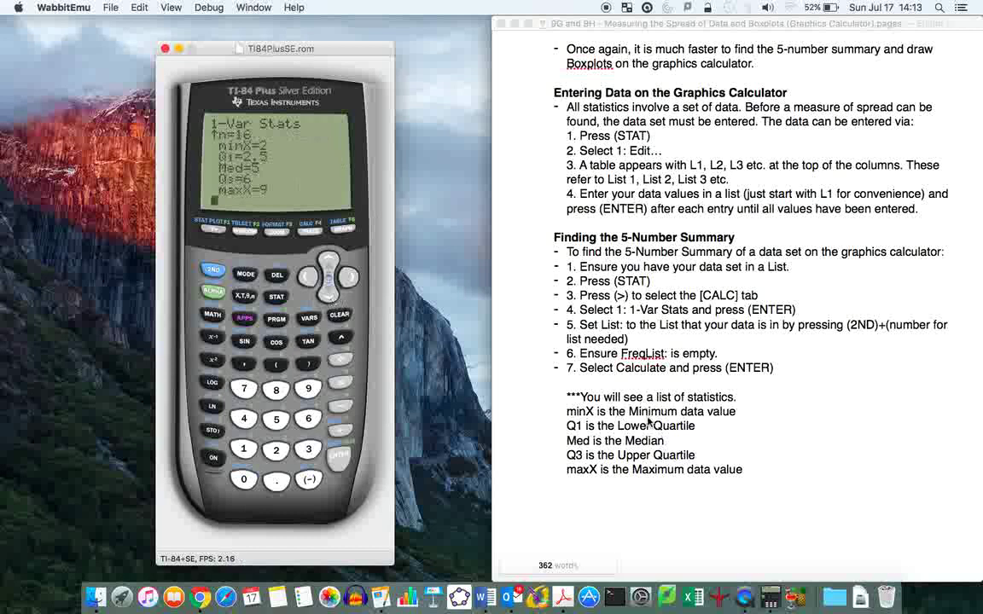
click(325, 260)
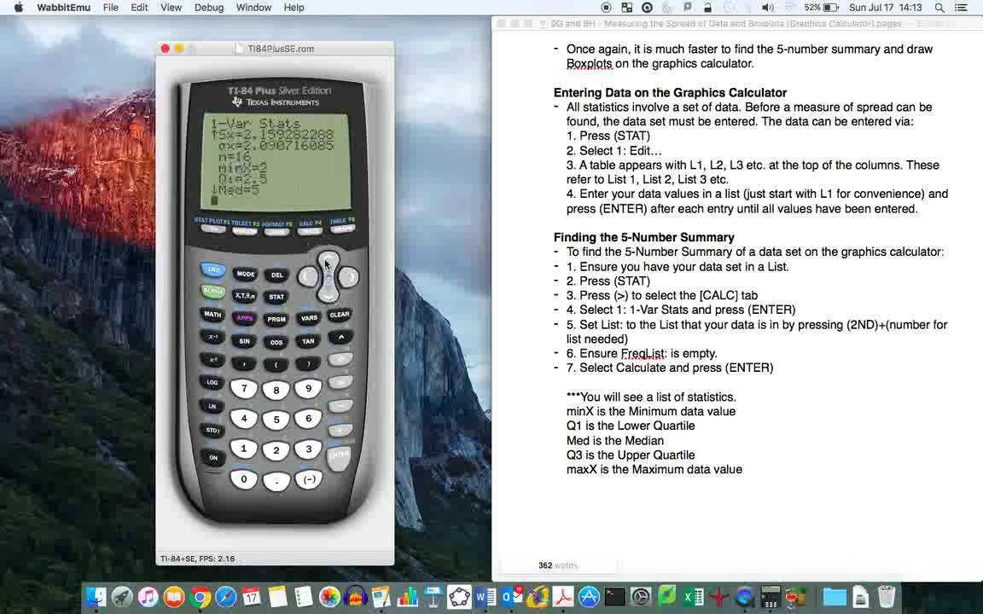
click(329, 294)
click(329, 294)
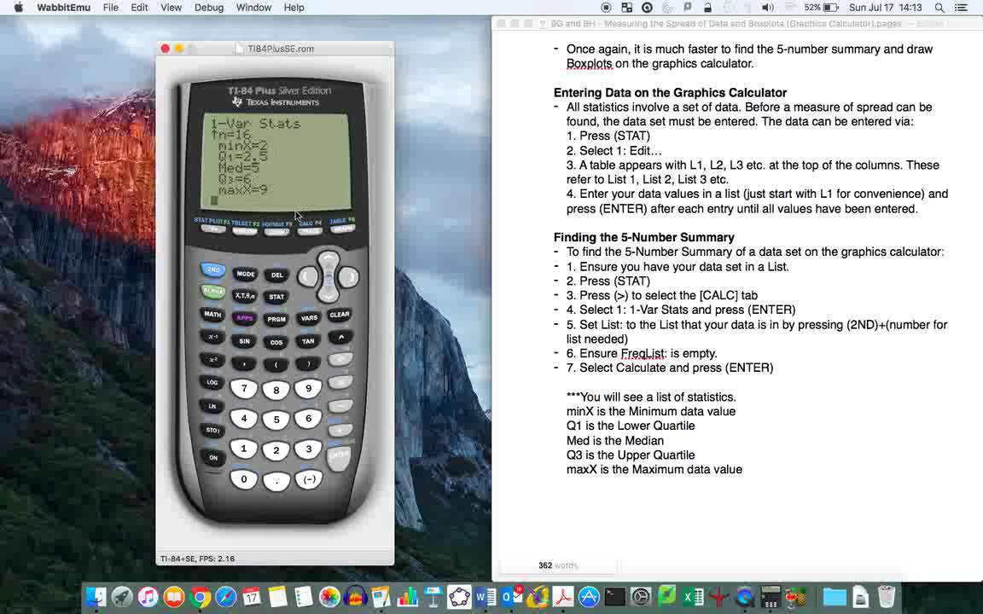
scroll(707, 373, down, 3)
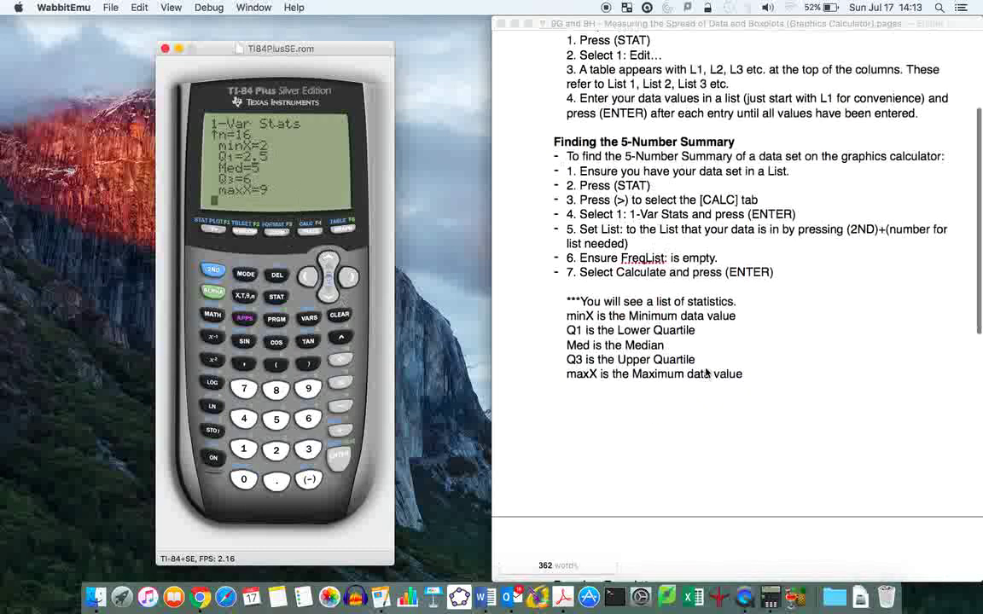
scroll(706, 372, down, 10)
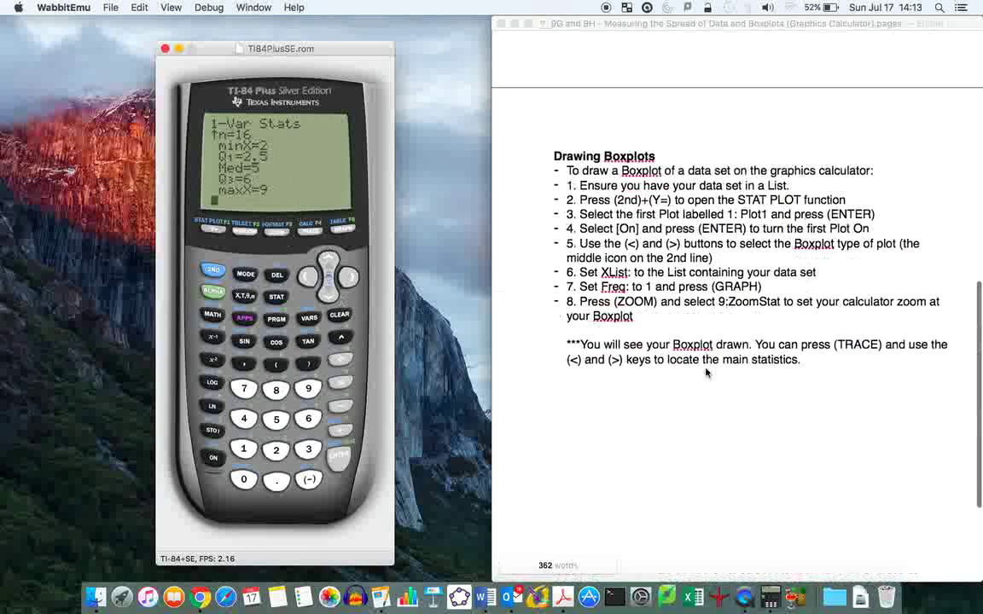
Clear the 1-Var Stats output and open the STAT menu.
scroll(684, 359, down, 1)
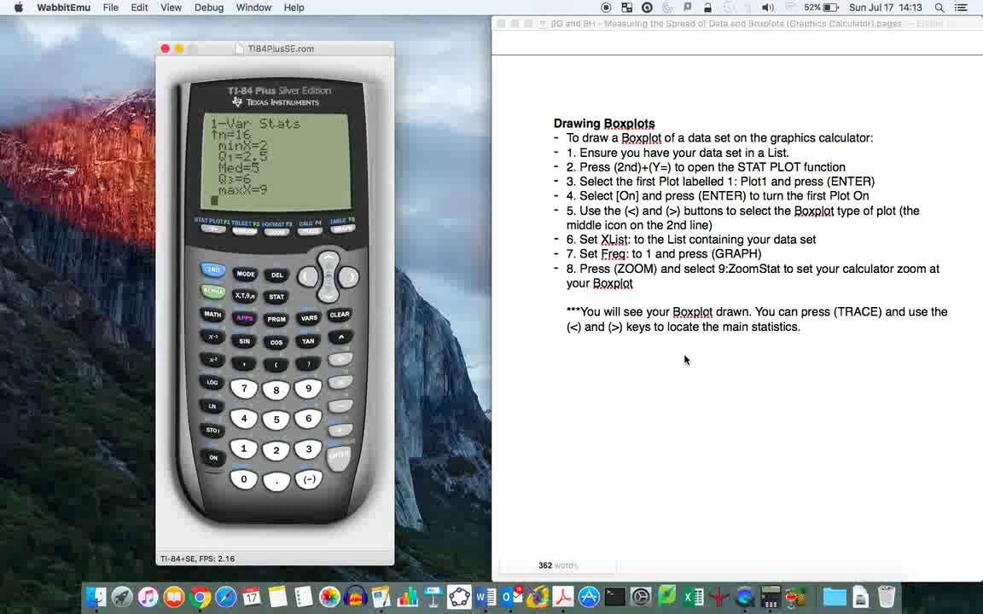
click(339, 317)
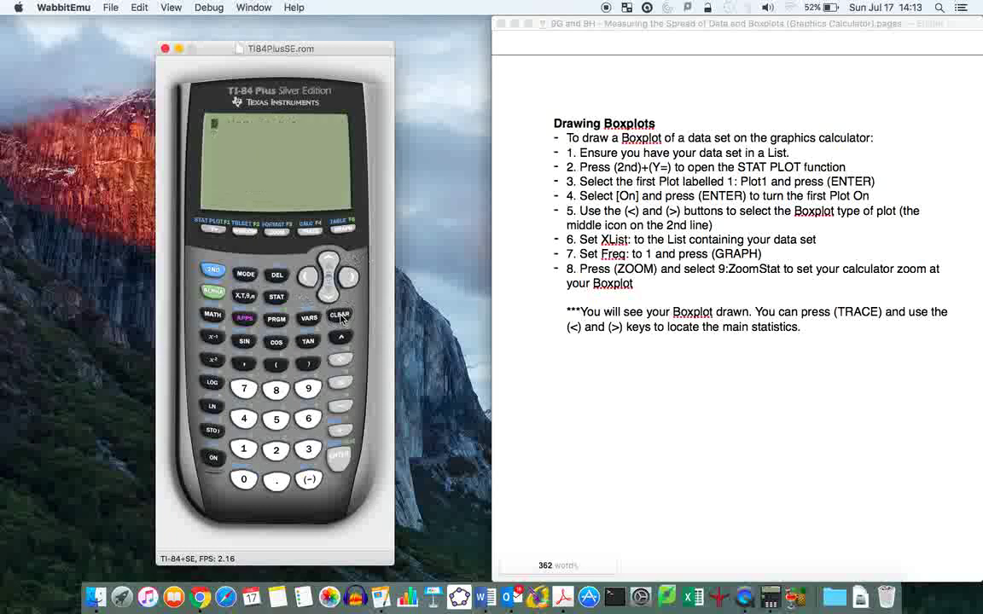
click(275, 299)
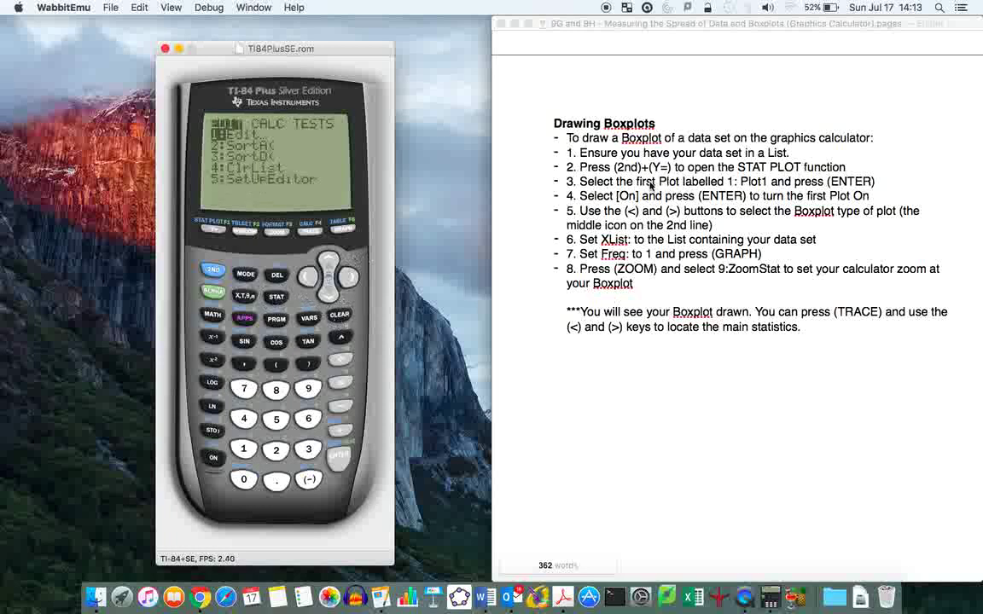
Highlight step 1 about having data in a list in the instructions.
click(687, 156)
drag(803, 153, 571, 153)
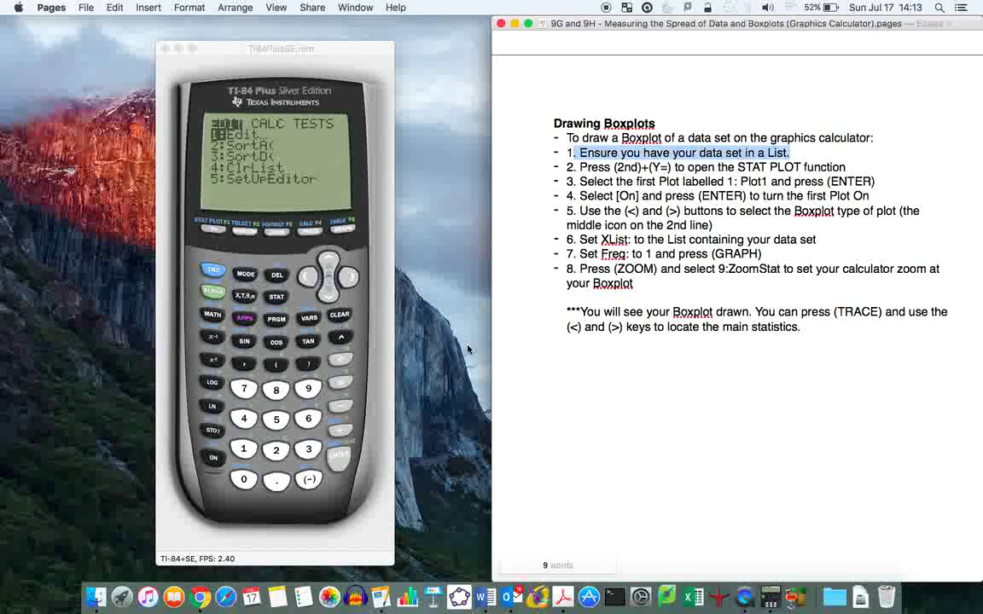
click(620, 164)
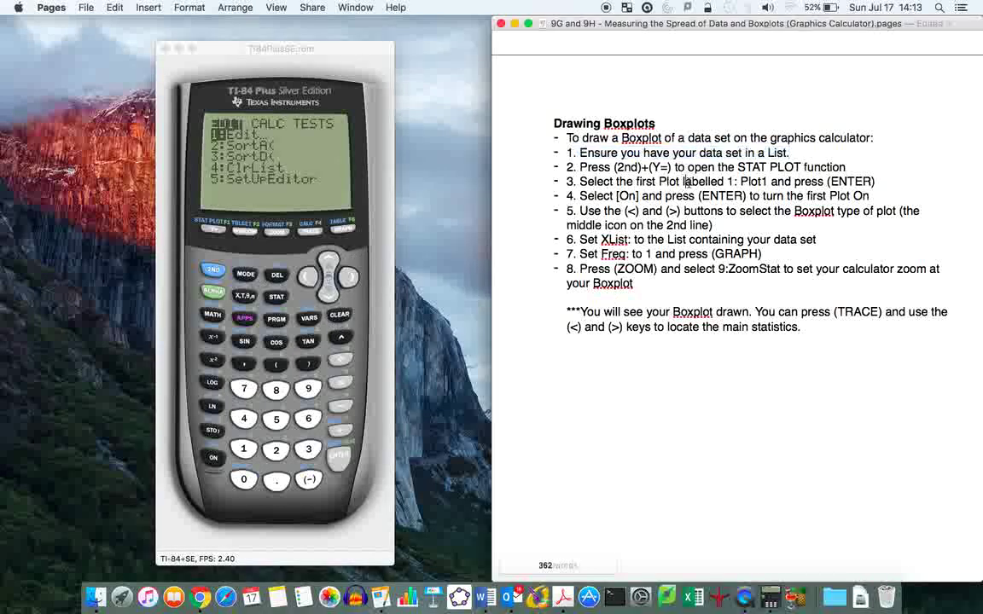
Quit the calculator back to a blank home screen with 2nd+MODE.
click(238, 278)
click(239, 276)
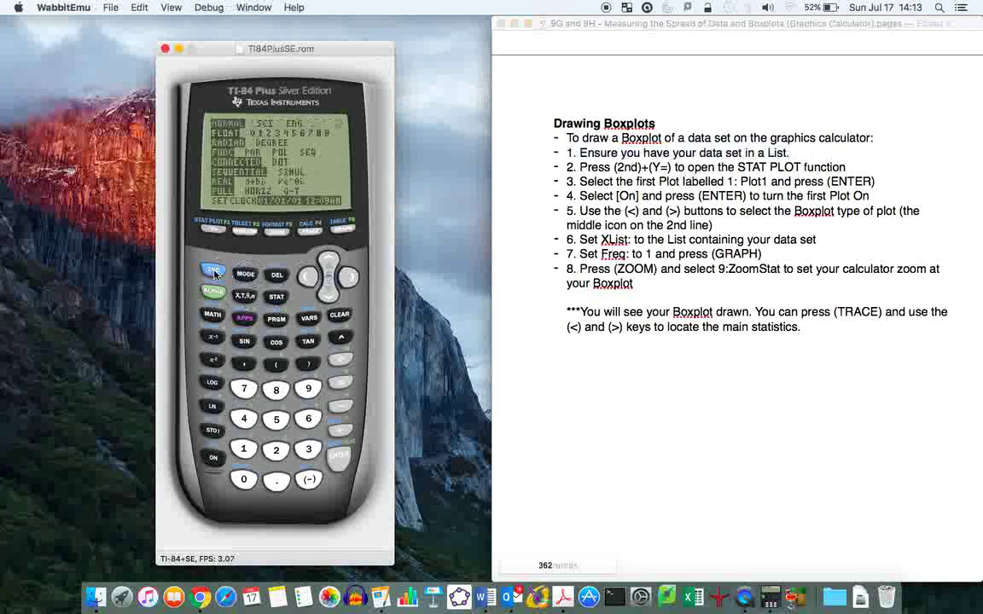
click(213, 270)
click(245, 274)
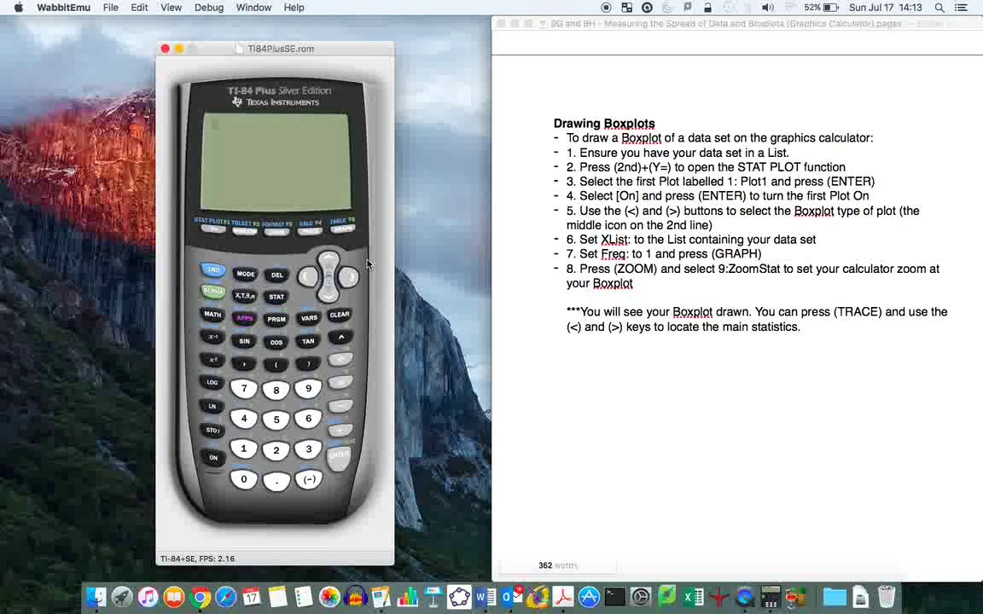
Open Plot1 from STAT PLOT, set its type to scatter, and quit home.
click(214, 272)
click(213, 229)
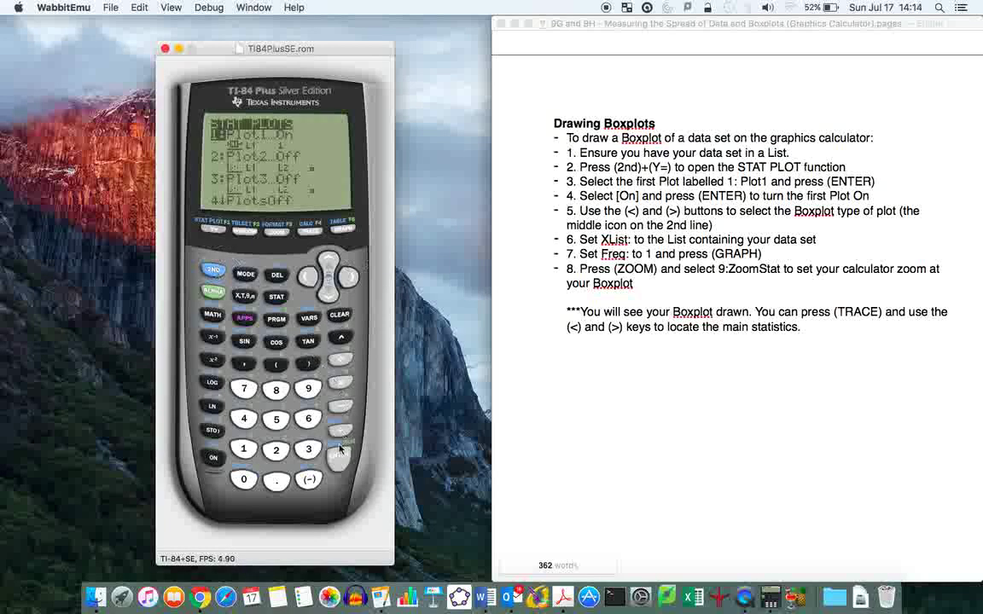
key(Return)
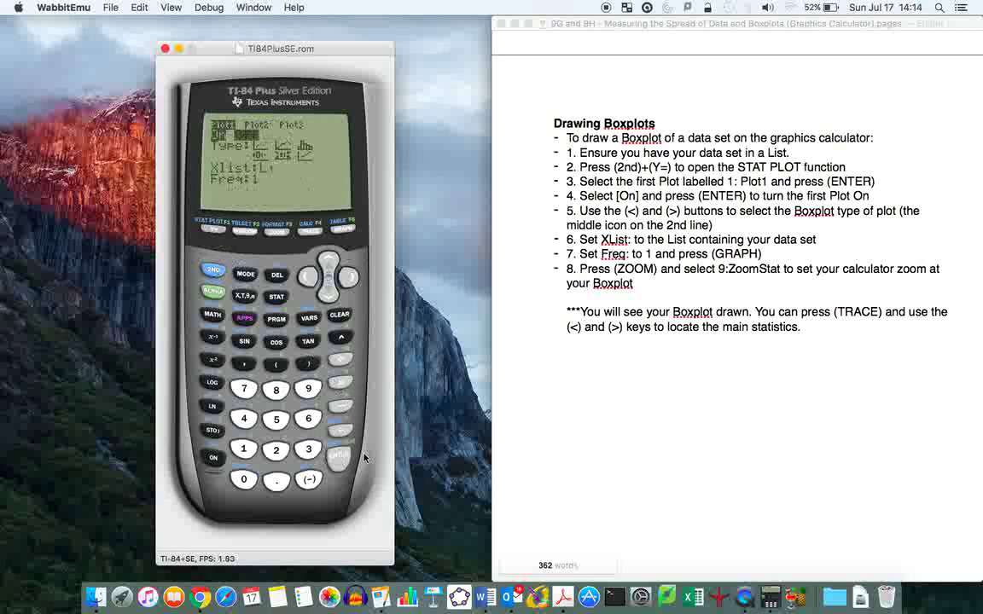
click(348, 280)
click(330, 296)
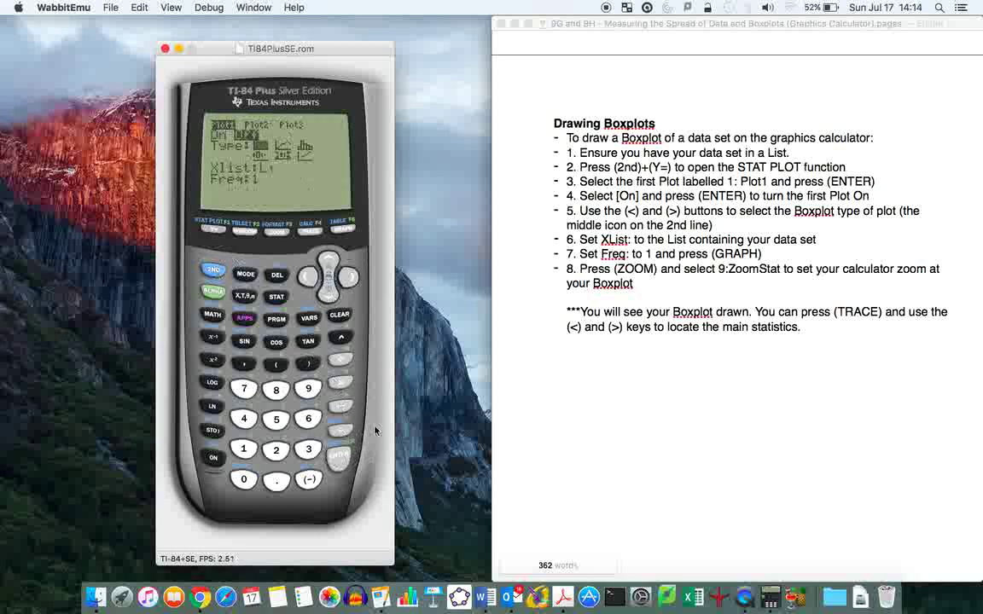
key(Return)
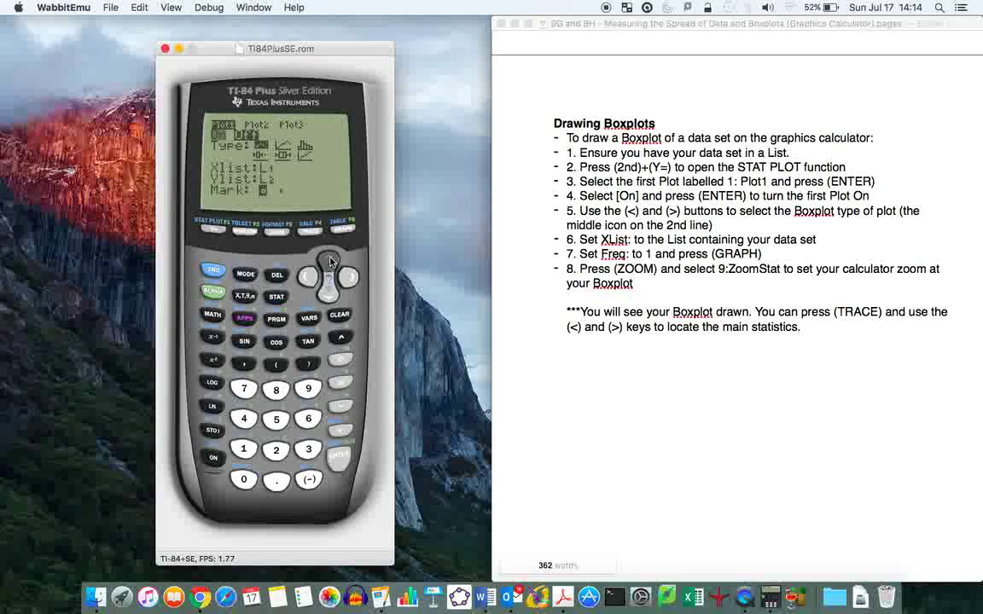
click(213, 269)
click(244, 274)
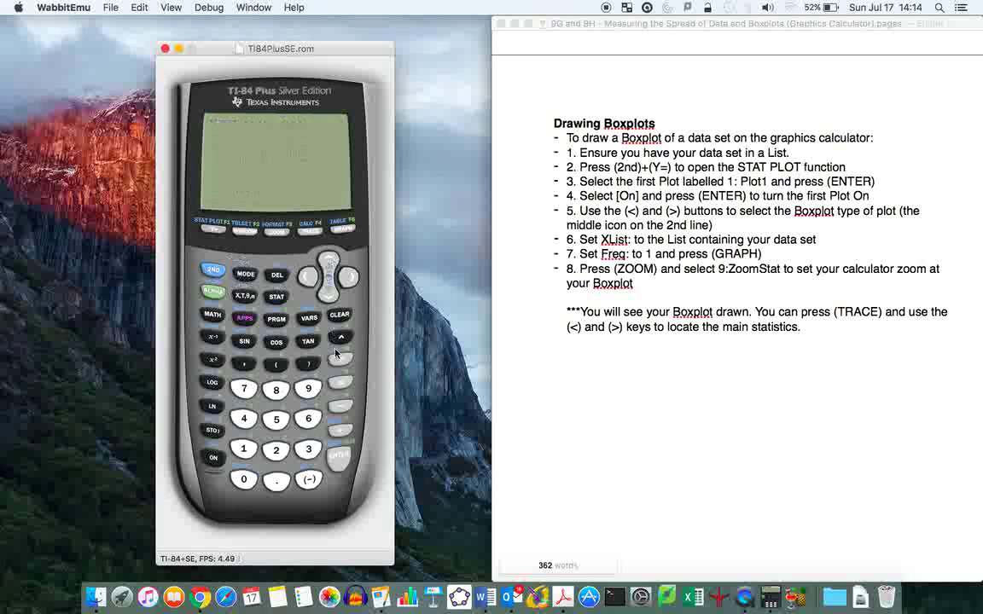
Reopen the STAT PLOTS menu, browse its options, and return to 1:Plot1.
click(215, 230)
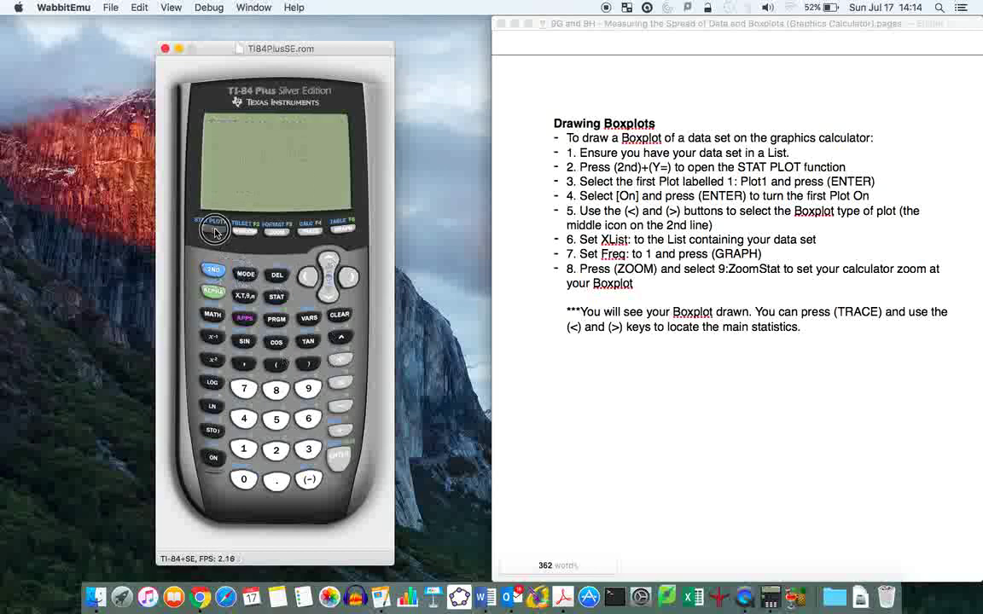
click(327, 295)
click(327, 295)
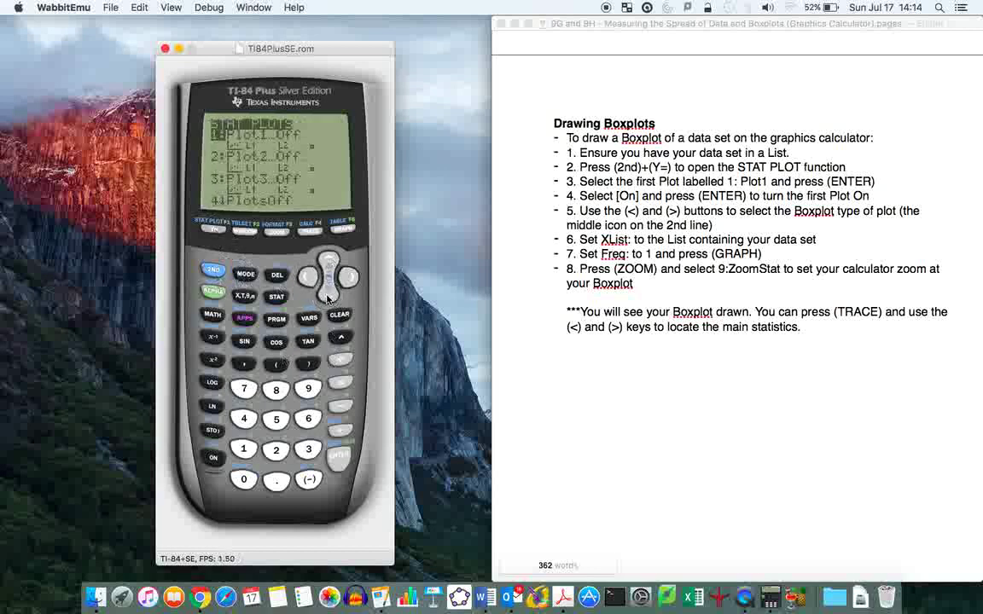
click(327, 296)
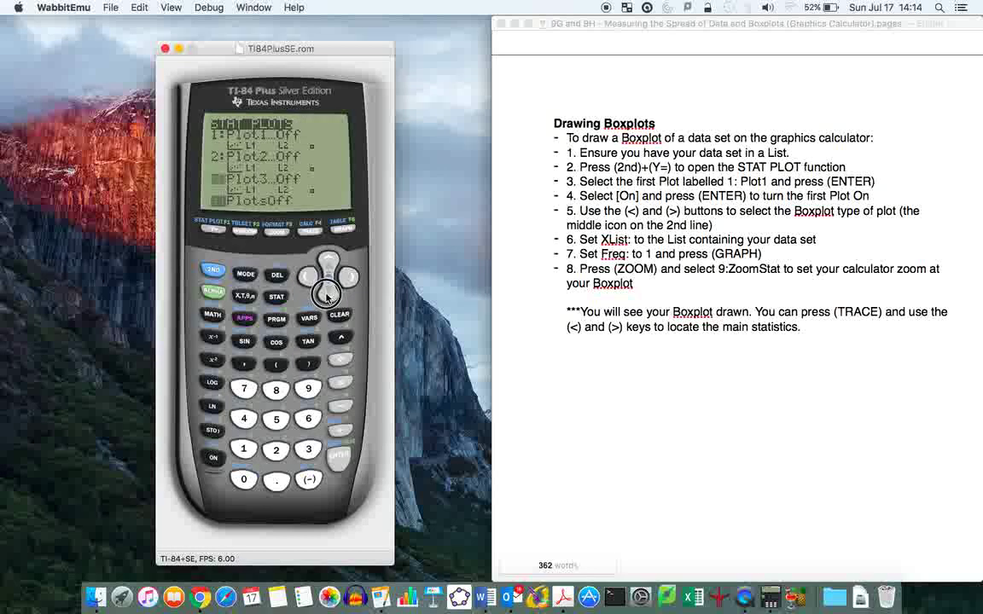
click(327, 295)
click(329, 265)
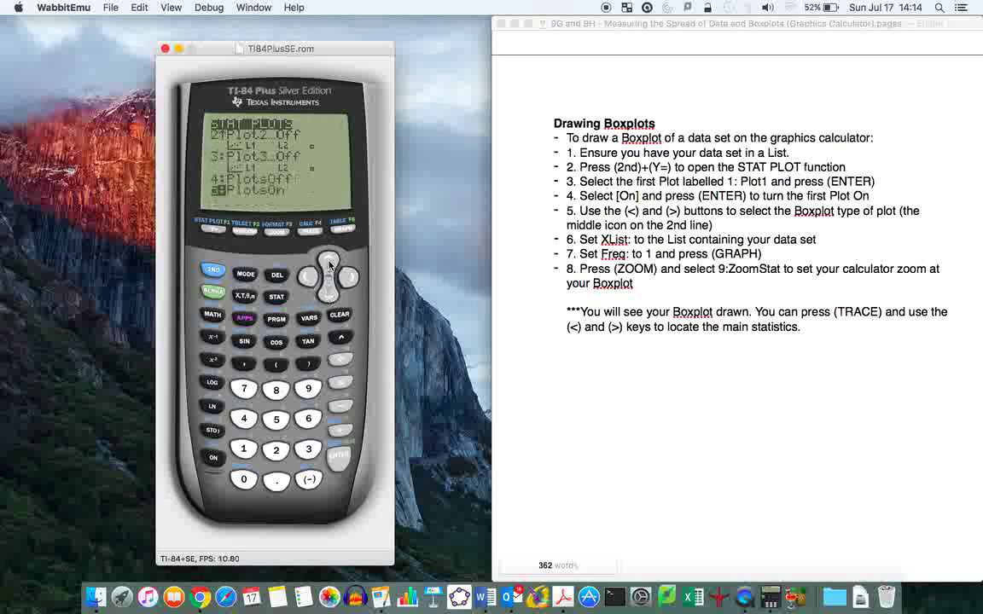
click(329, 265)
click(330, 265)
click(329, 264)
click(329, 264)
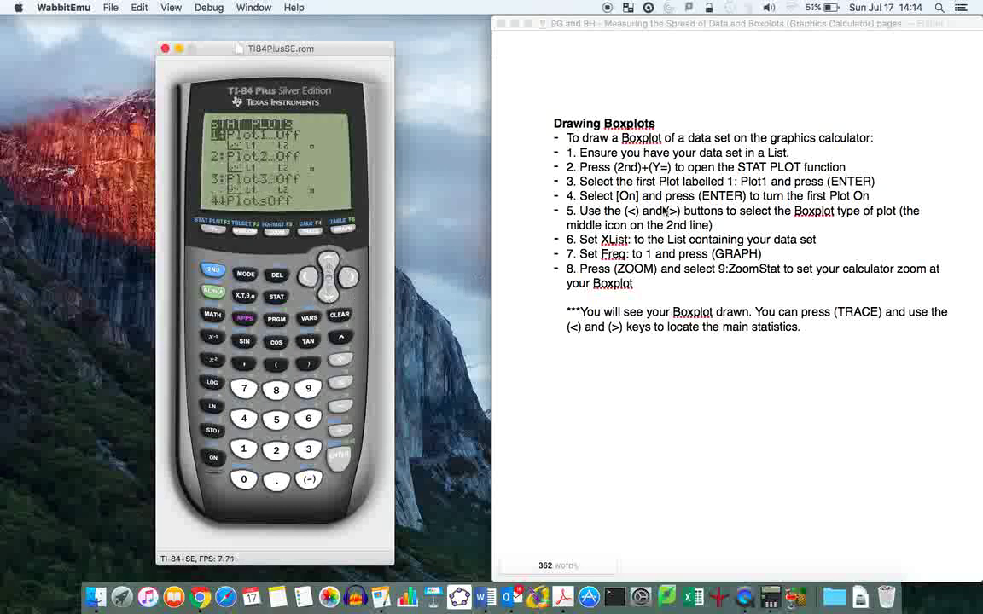
Open the Plot1 setup screen and move between its On/Off and Type options.
click(656, 181)
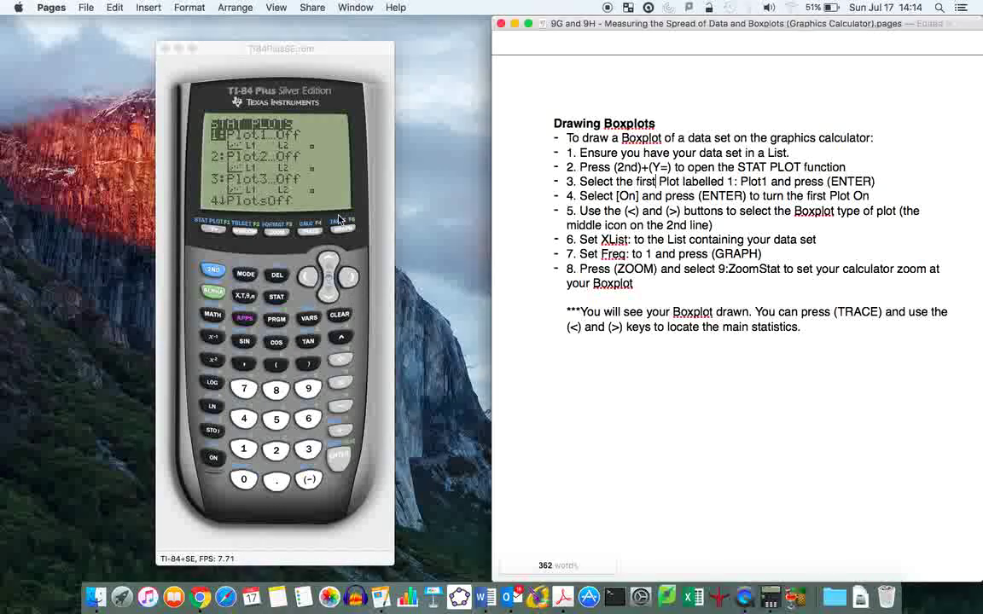
click(279, 198)
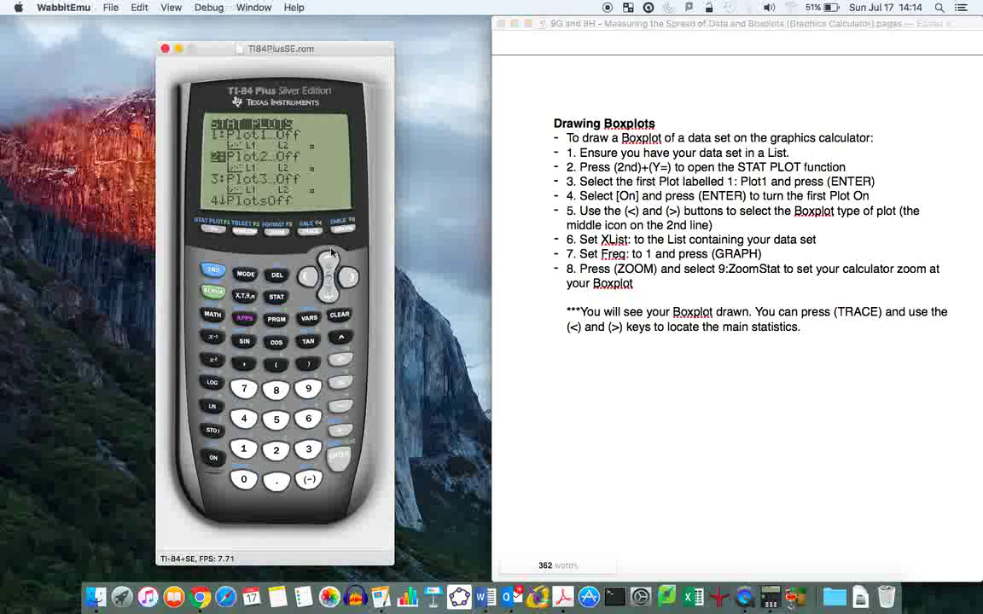
click(340, 456)
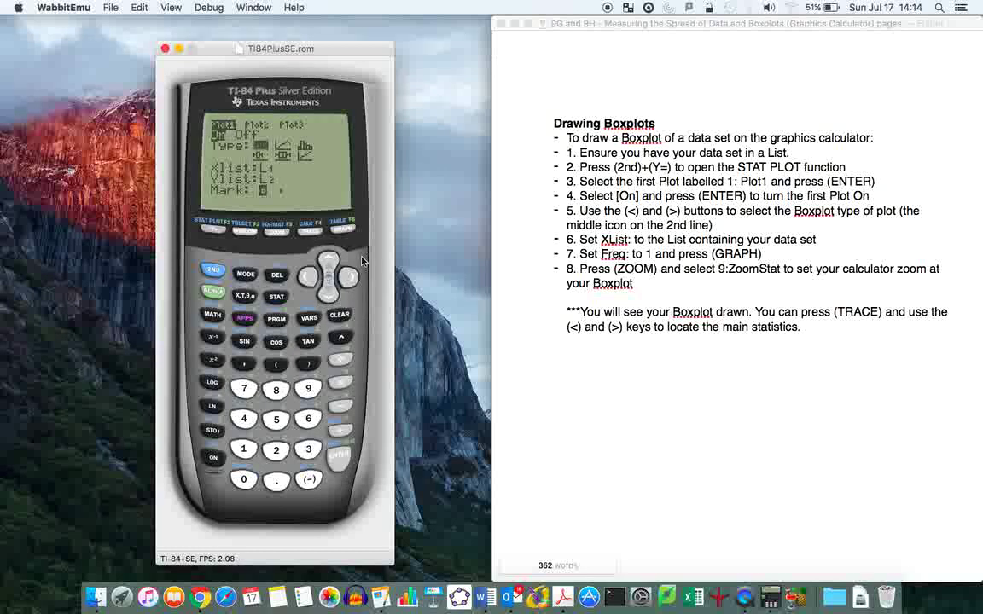
click(352, 282)
key(Up)
click(349, 282)
Set Plot1 to Boxplot, step through Xlist and Freq, and graph it.
click(341, 460)
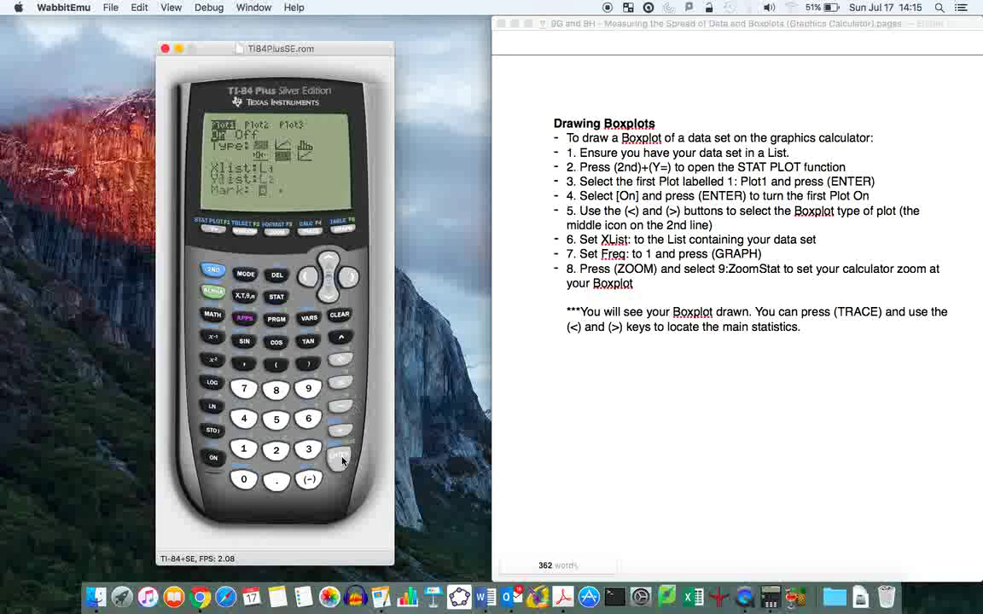
click(328, 294)
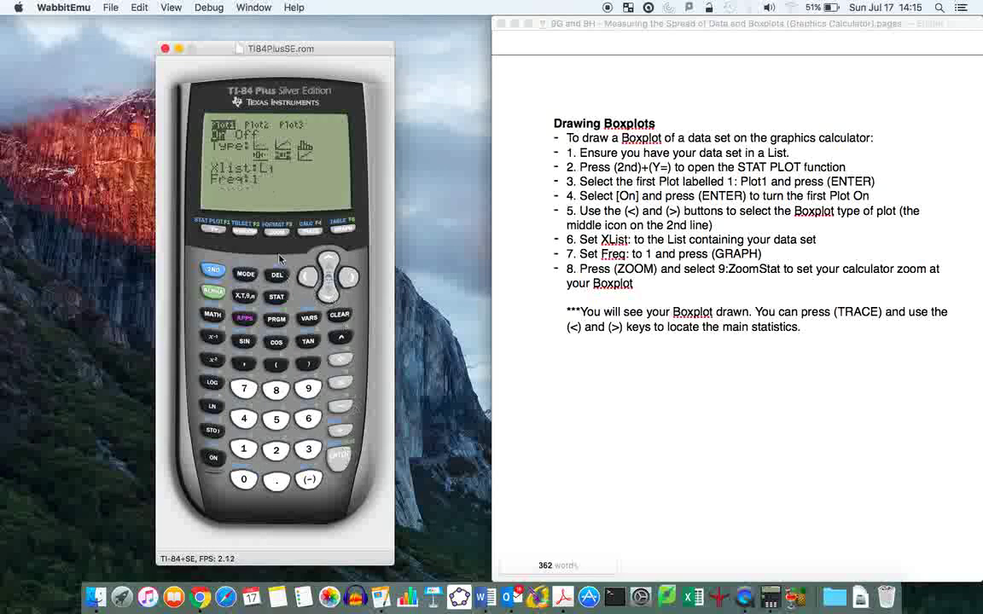
click(335, 300)
click(342, 230)
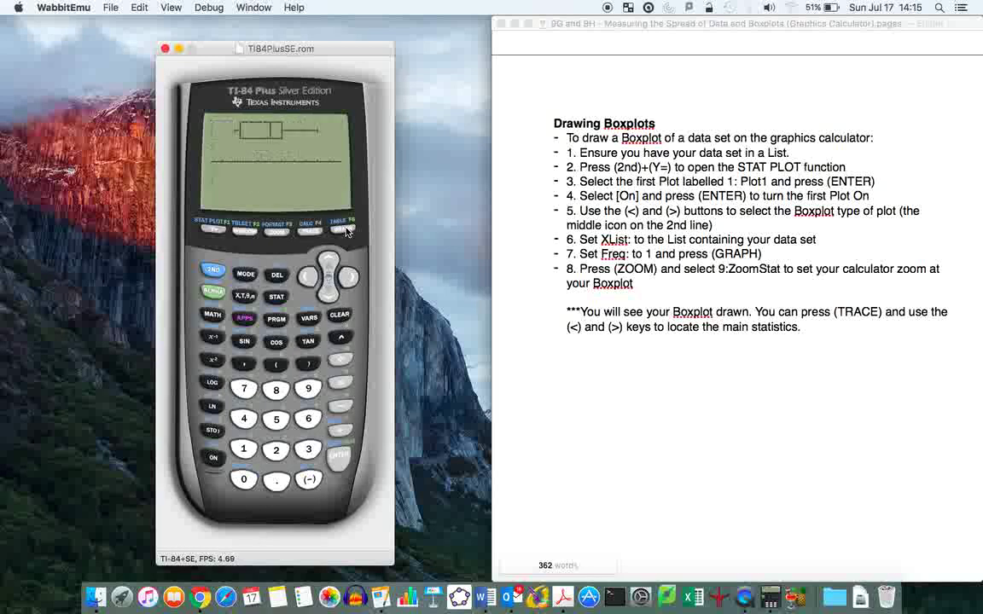
Redraw the boxplot on standard axes with ZOOM 6:ZStandard.
click(276, 233)
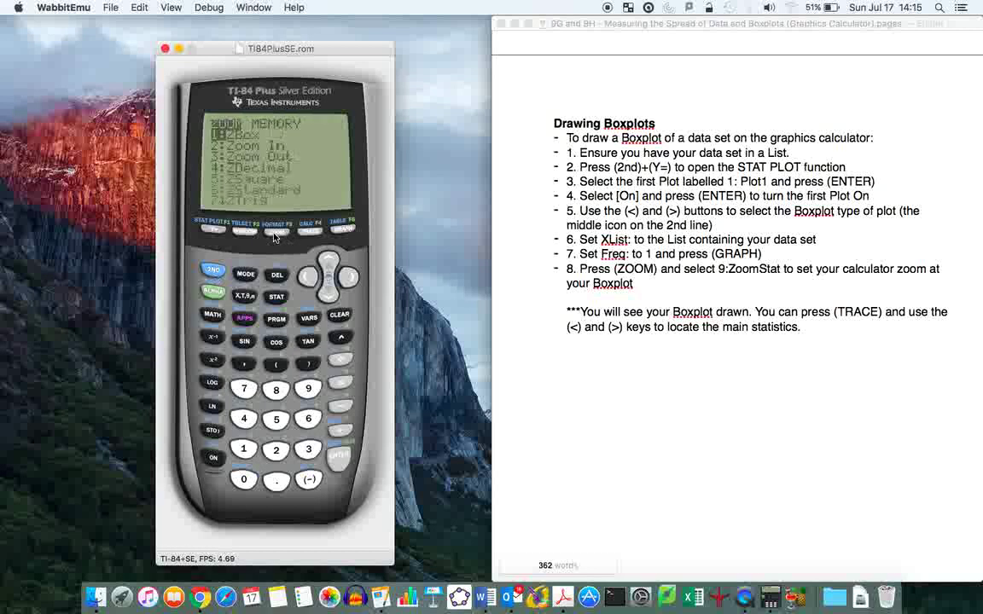
click(326, 293)
click(327, 293)
click(326, 294)
click(328, 295)
click(328, 294)
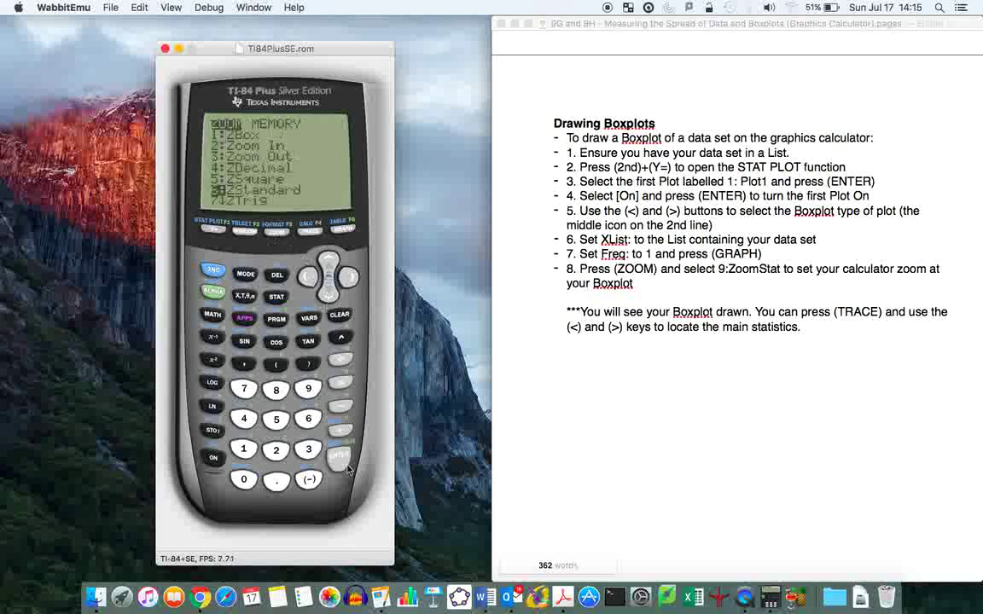
click(309, 418)
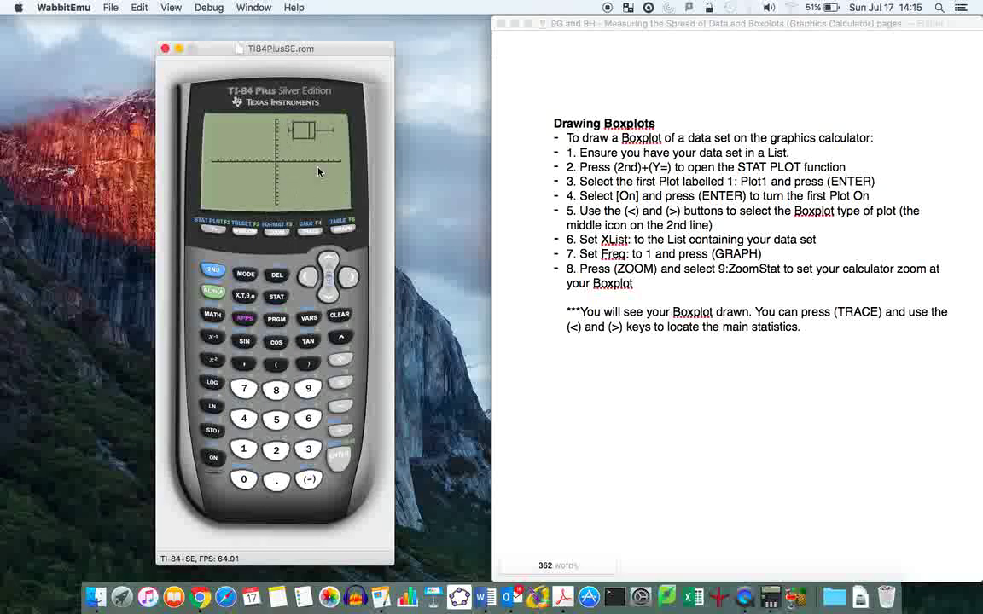
Check the step 8 instruction, then fit the boxplot with ZOOM 9:ZoomStat.
click(625, 282)
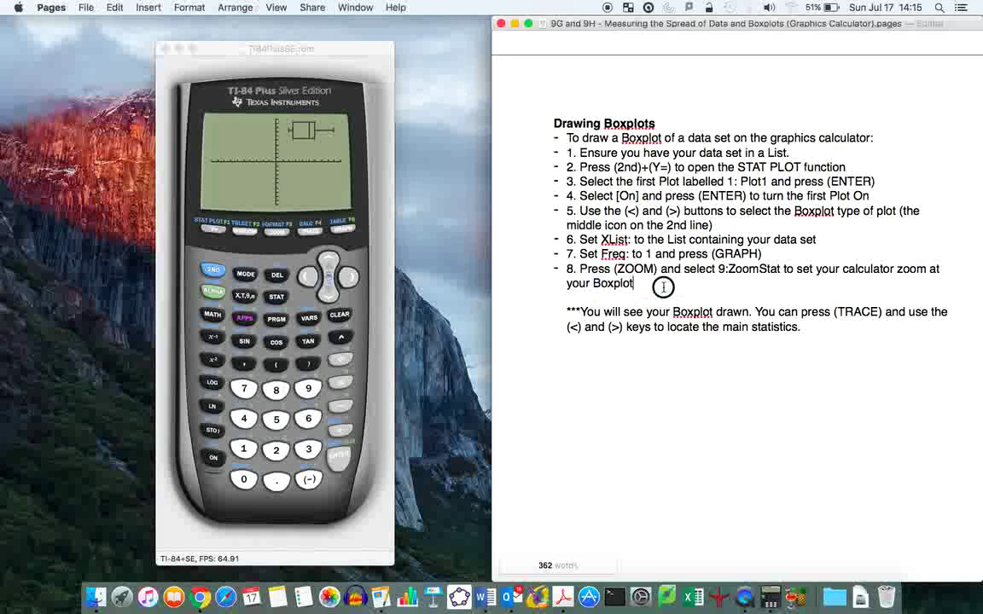
drag(632, 283, 564, 270)
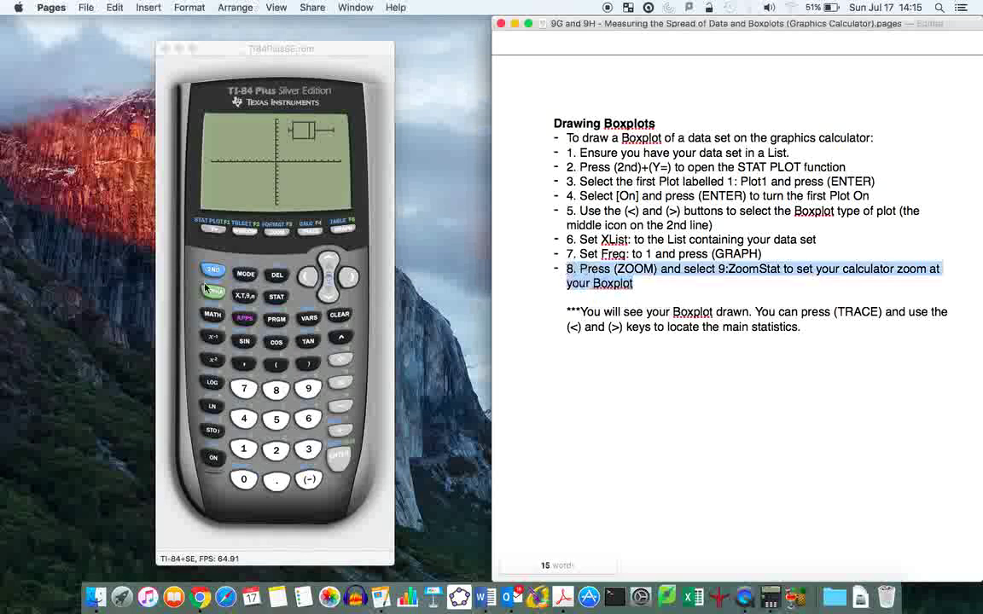
click(262, 248)
click(273, 230)
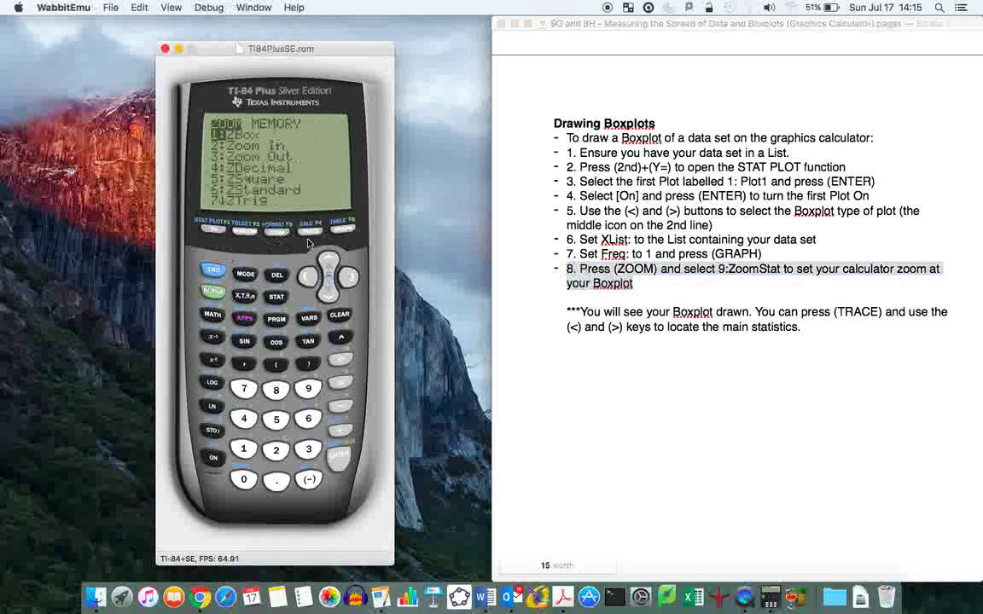
click(328, 291)
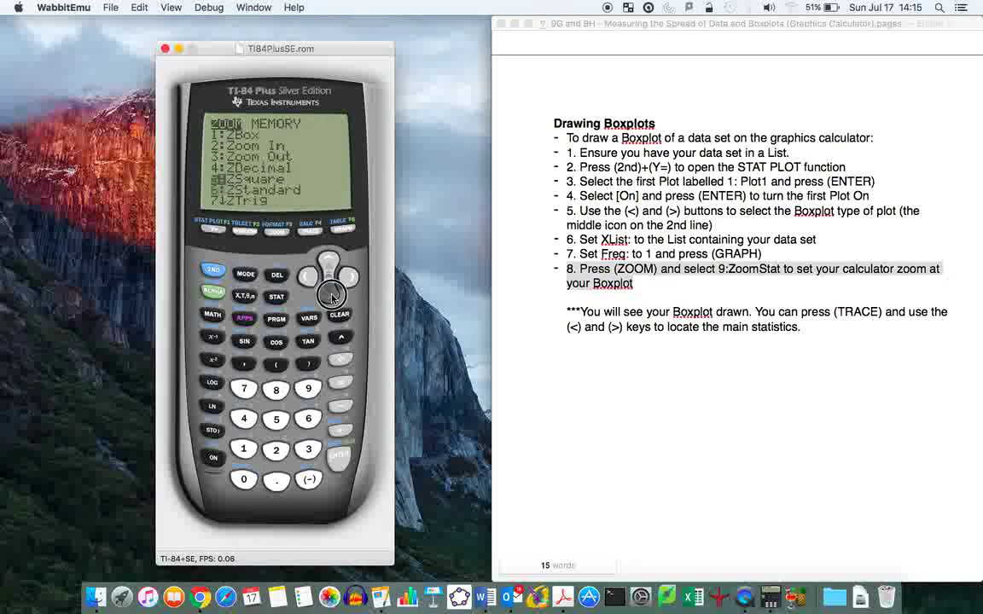
click(342, 465)
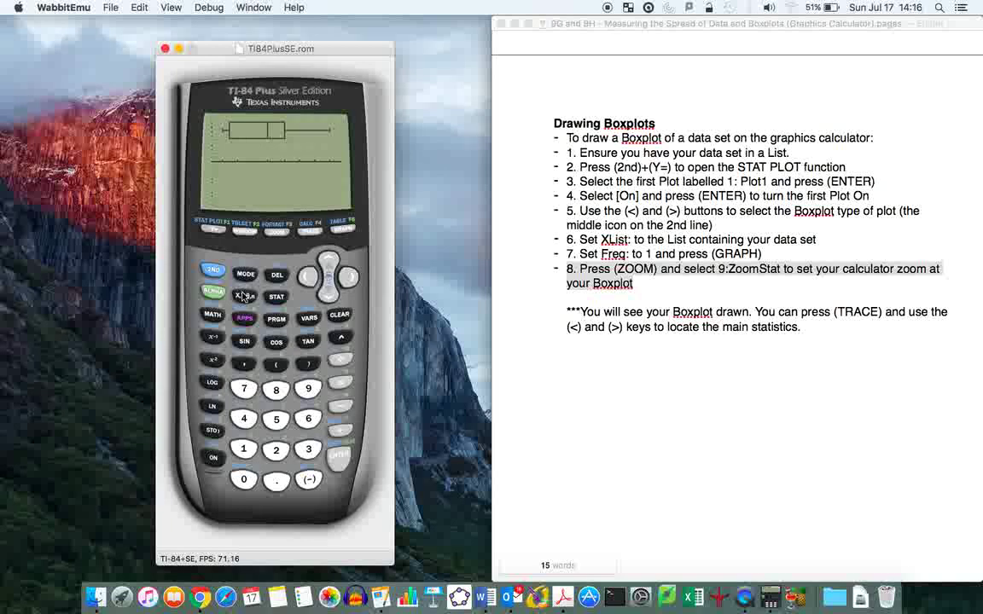
Trace the L1 boxplot from the median to both whisker ends, reading minX, Q1, Med, Q3 and maxX.
click(314, 231)
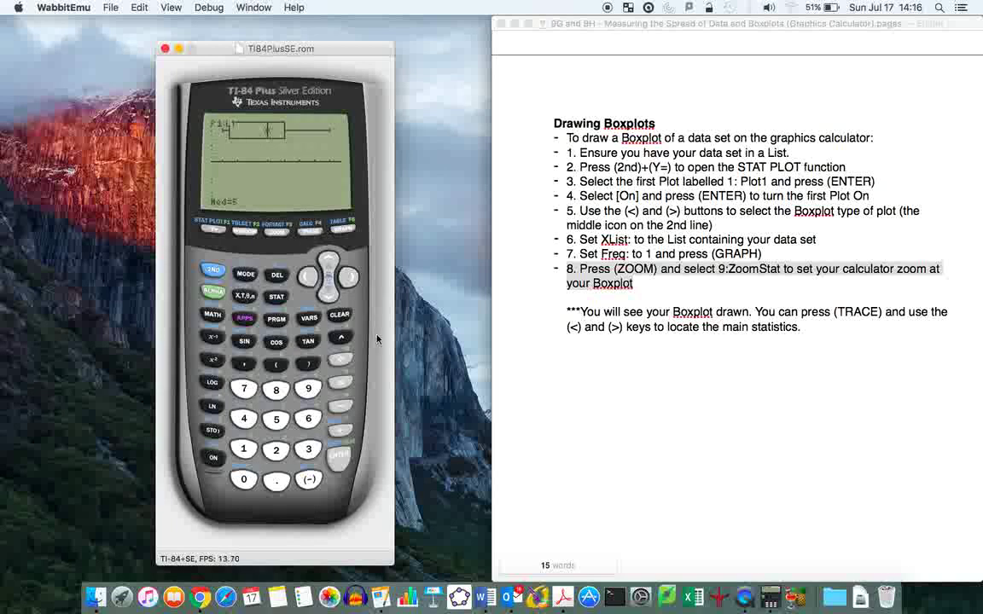
click(348, 279)
click(349, 279)
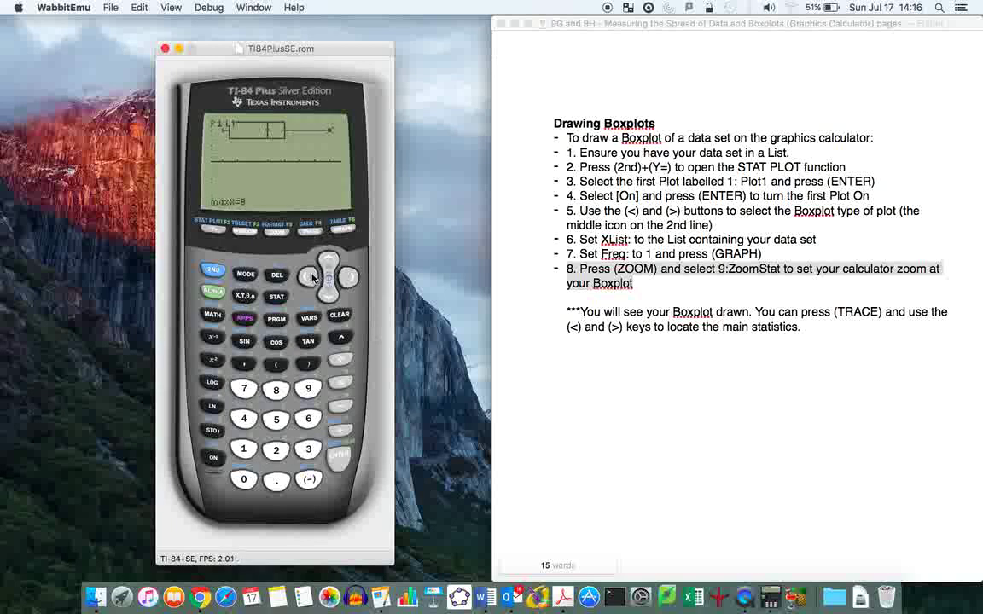
click(312, 276)
click(312, 275)
click(312, 275)
click(313, 276)
click(352, 278)
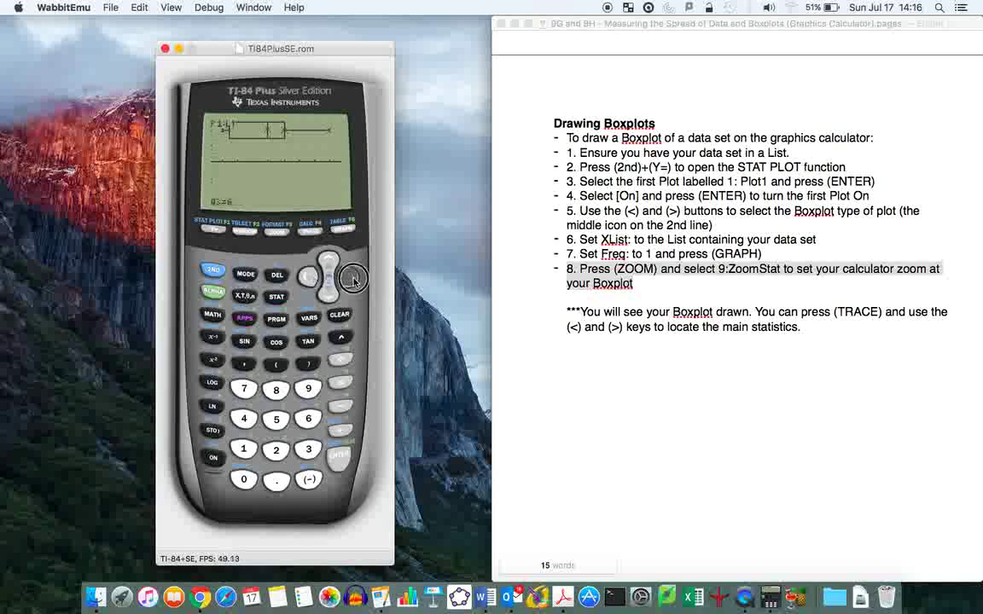
click(351, 279)
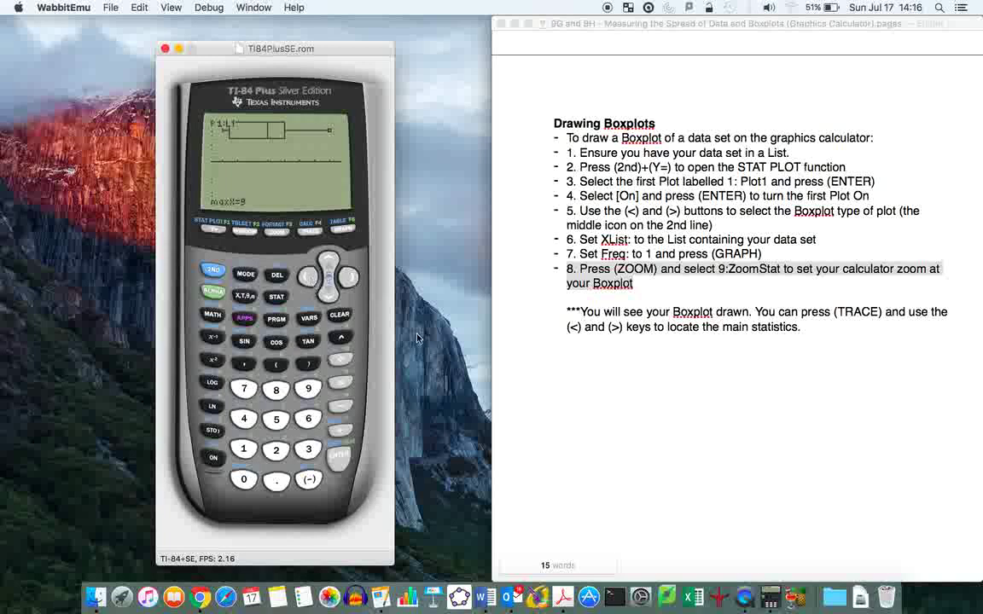
click(656, 390)
scroll(656, 389, up, 10)
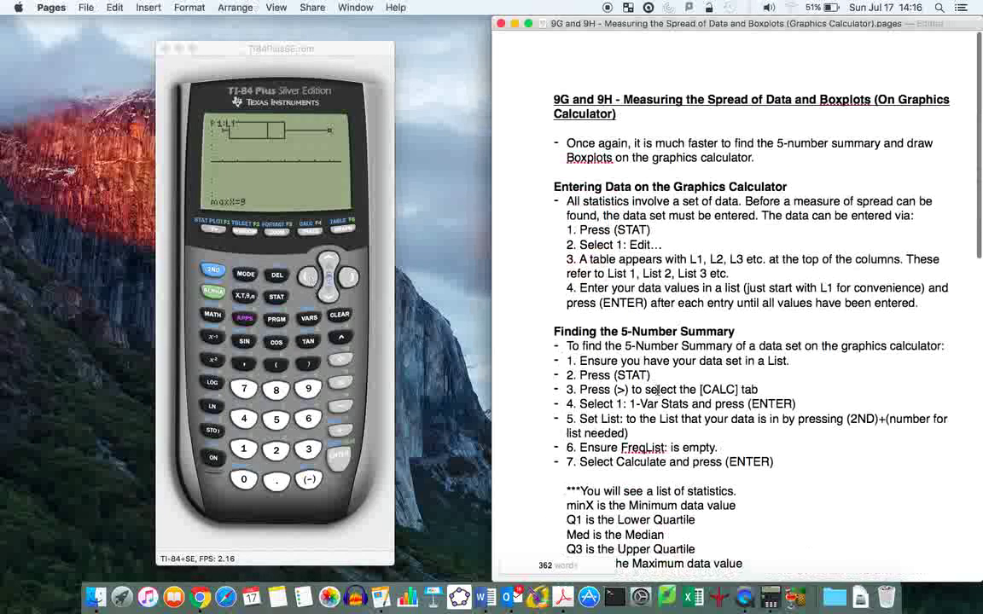
scroll(680, 371, down, 1)
scroll(680, 371, down, 15)
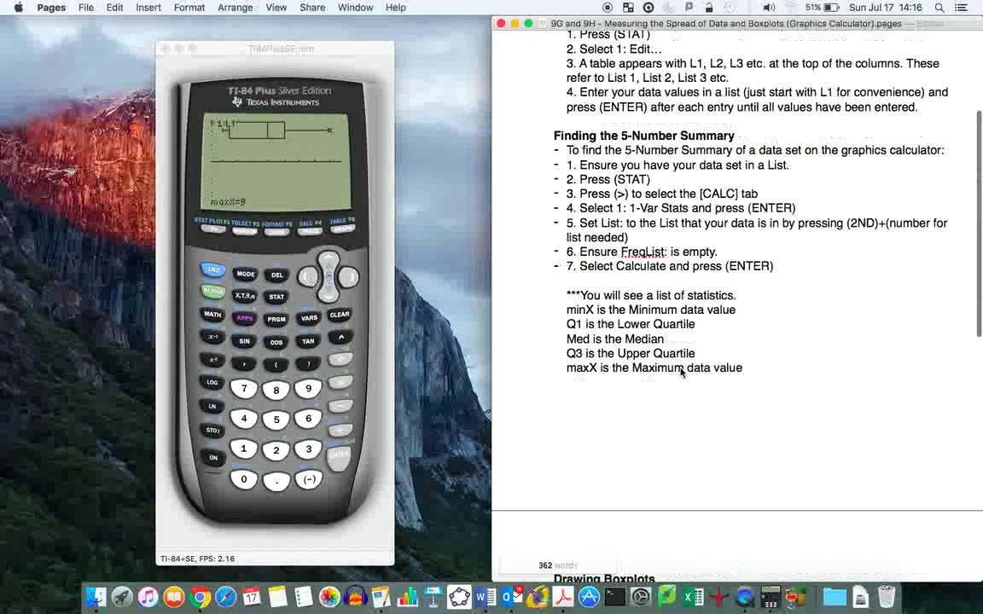